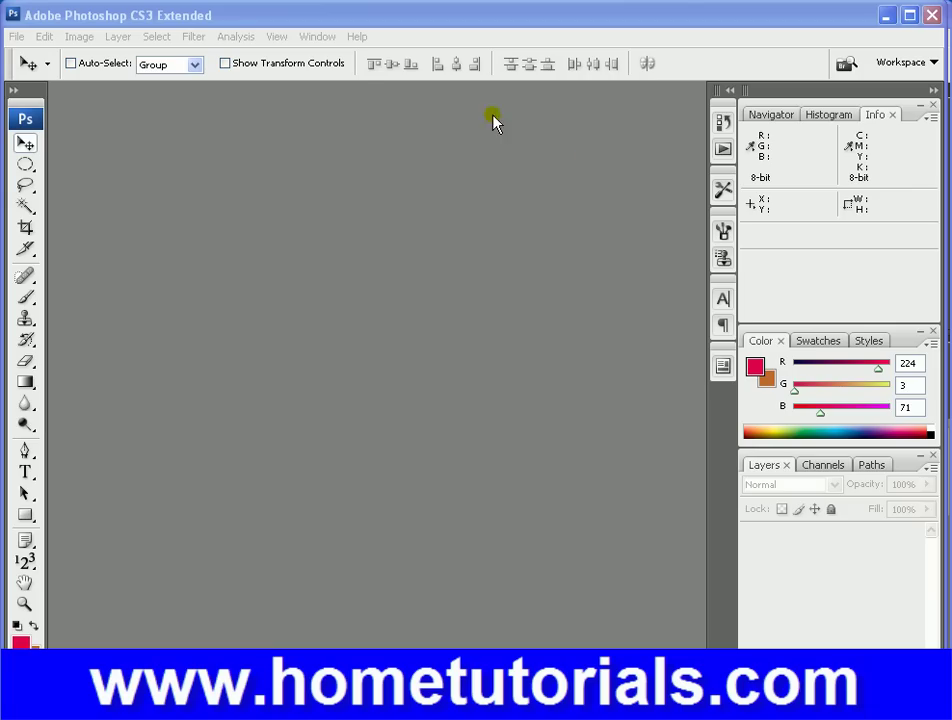
# Step: Open Lake(16bit).tif from the Samples folder in Bridge and turn off Extras to hide the grid
pyautogui.click(195, 20)
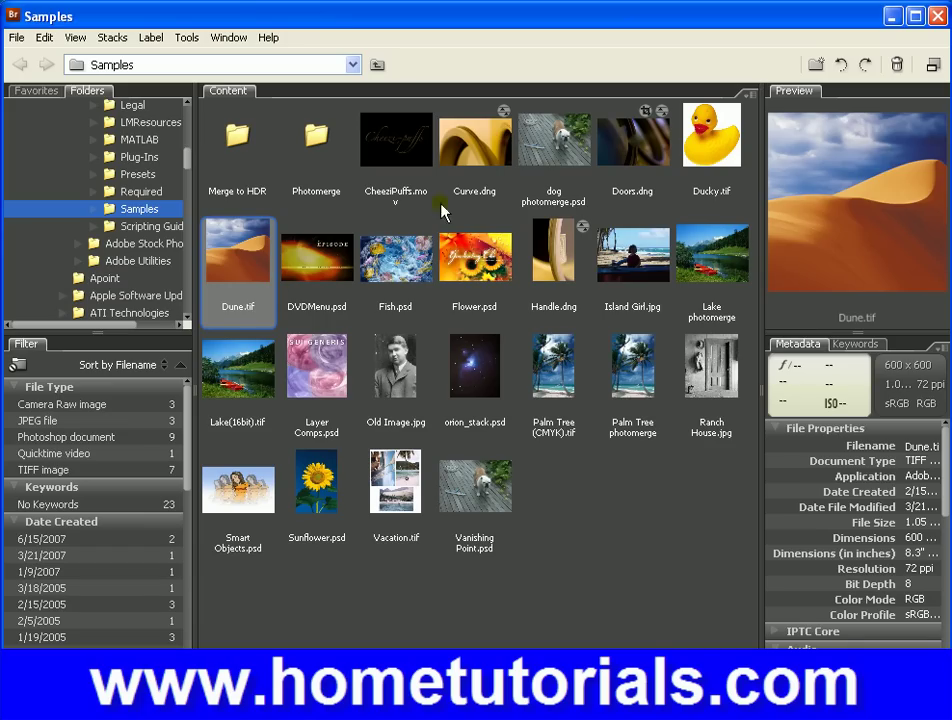
pyautogui.doubleClick(256, 380)
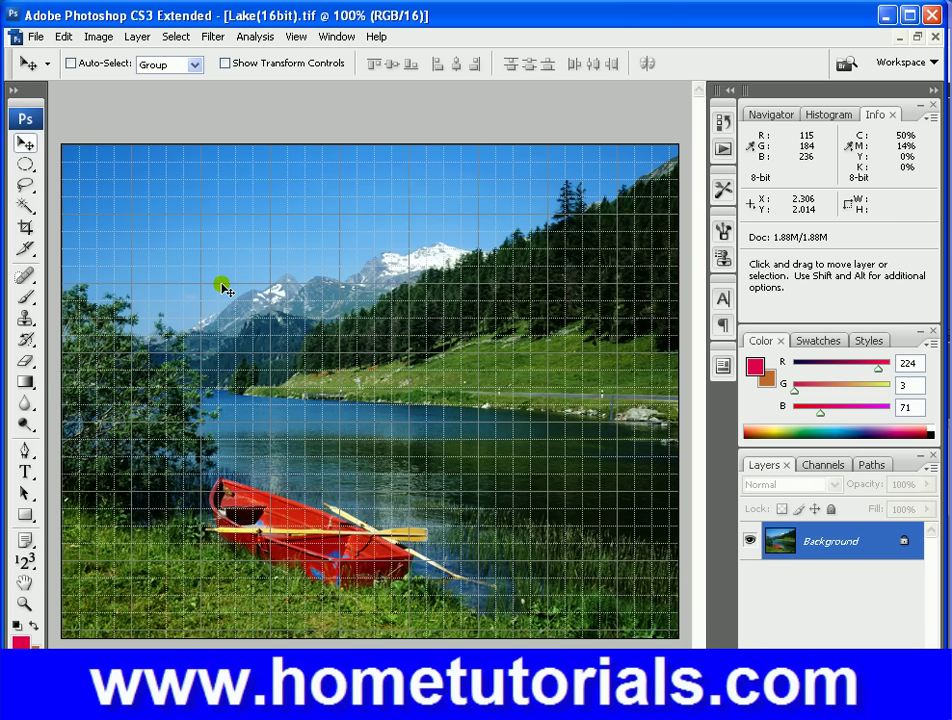
pyautogui.click(305, 41)
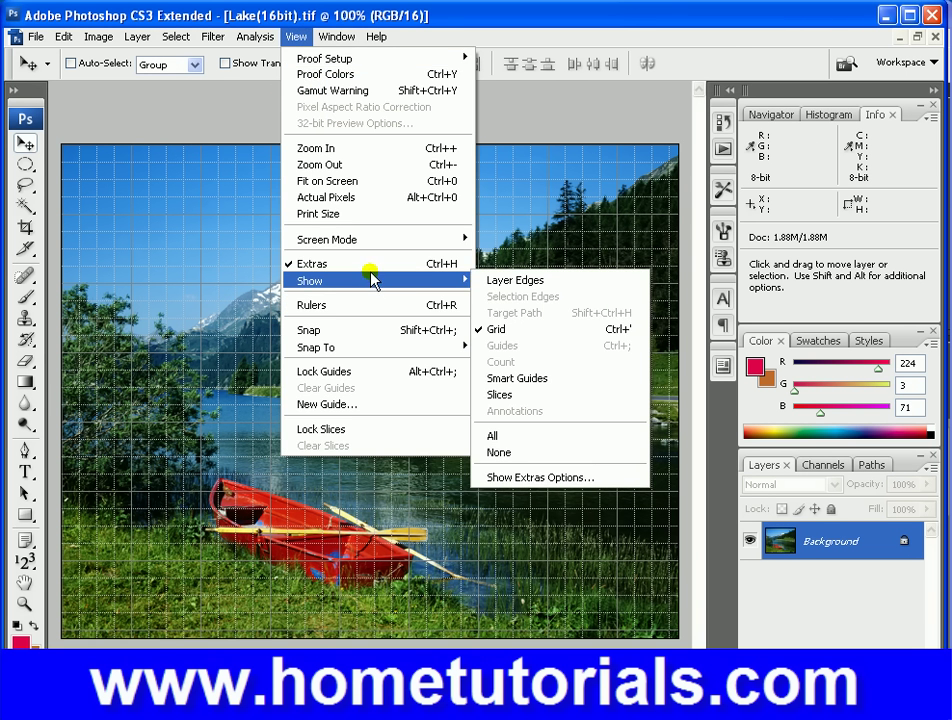
pyautogui.click(373, 270)
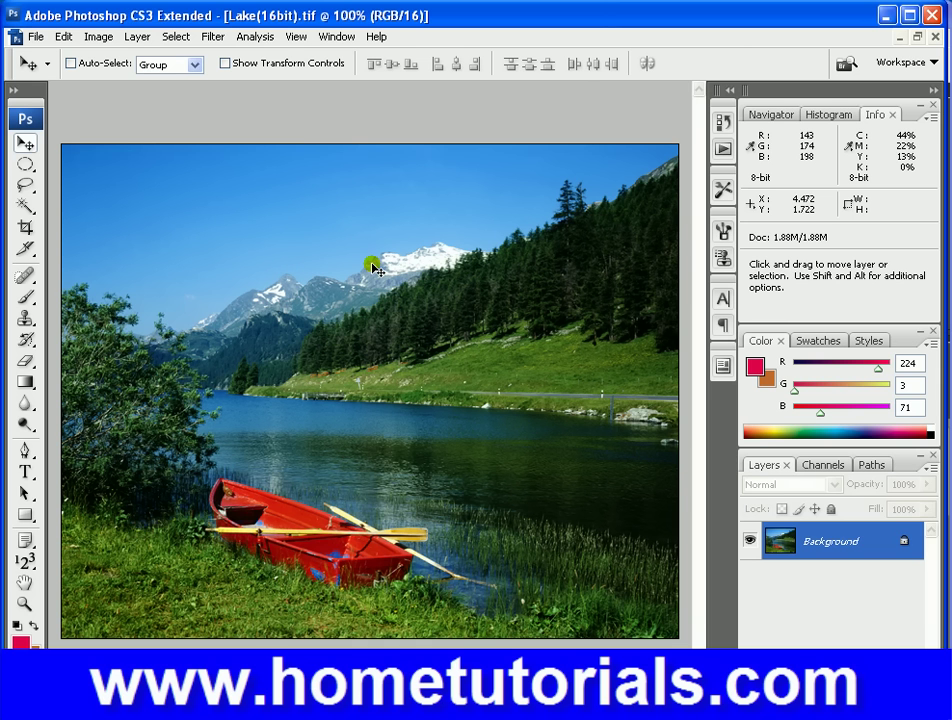
# Step: Convert the lake image to 8 Bits/Channel
pyautogui.click(70, 38)
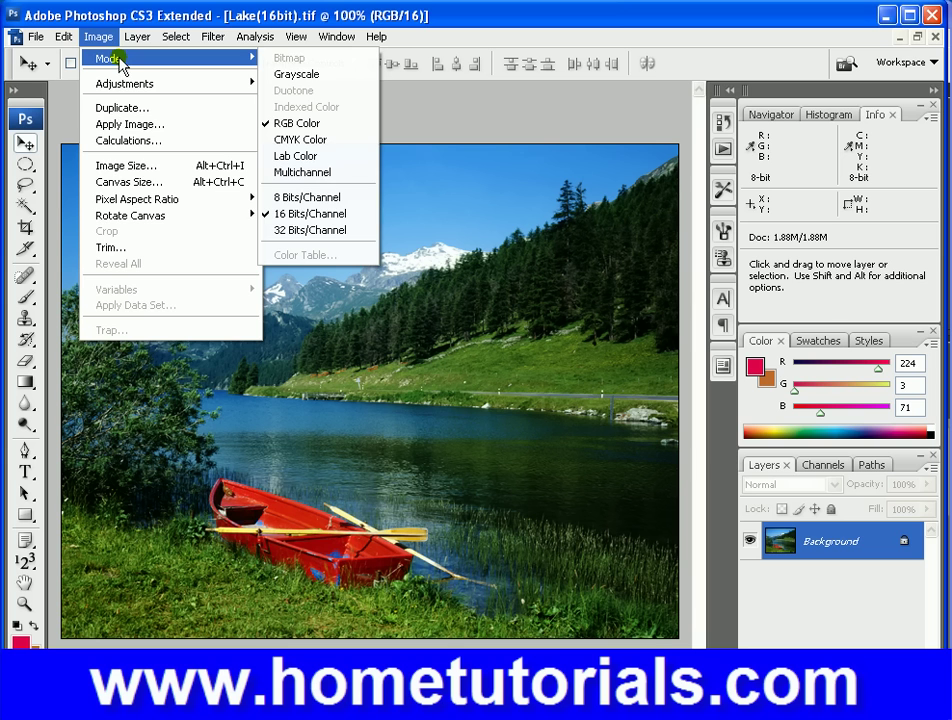
pyautogui.click(327, 197)
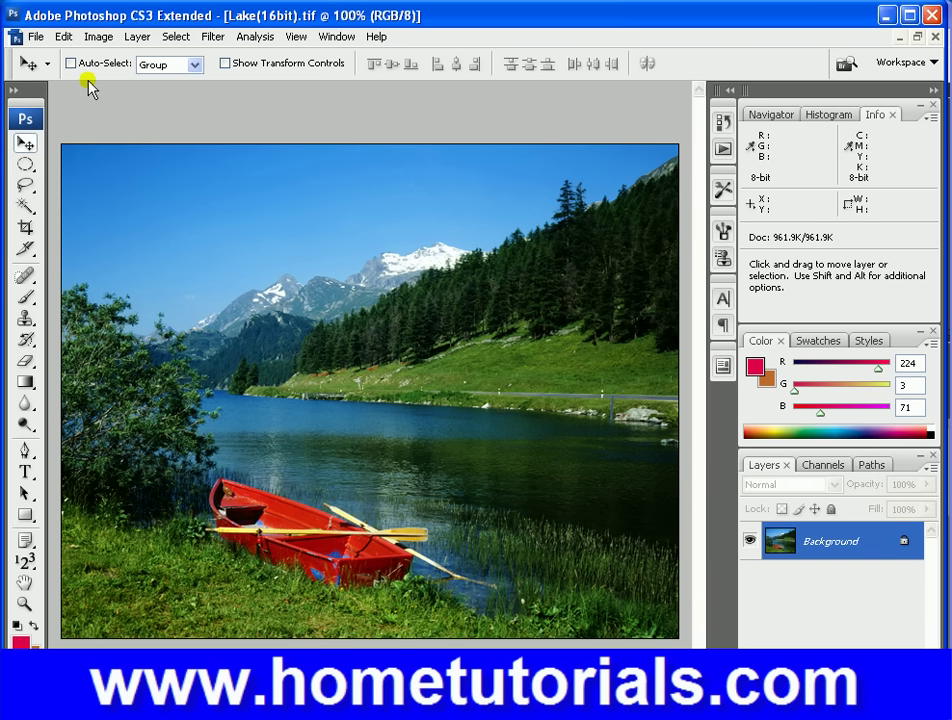
pyautogui.click(62, 37)
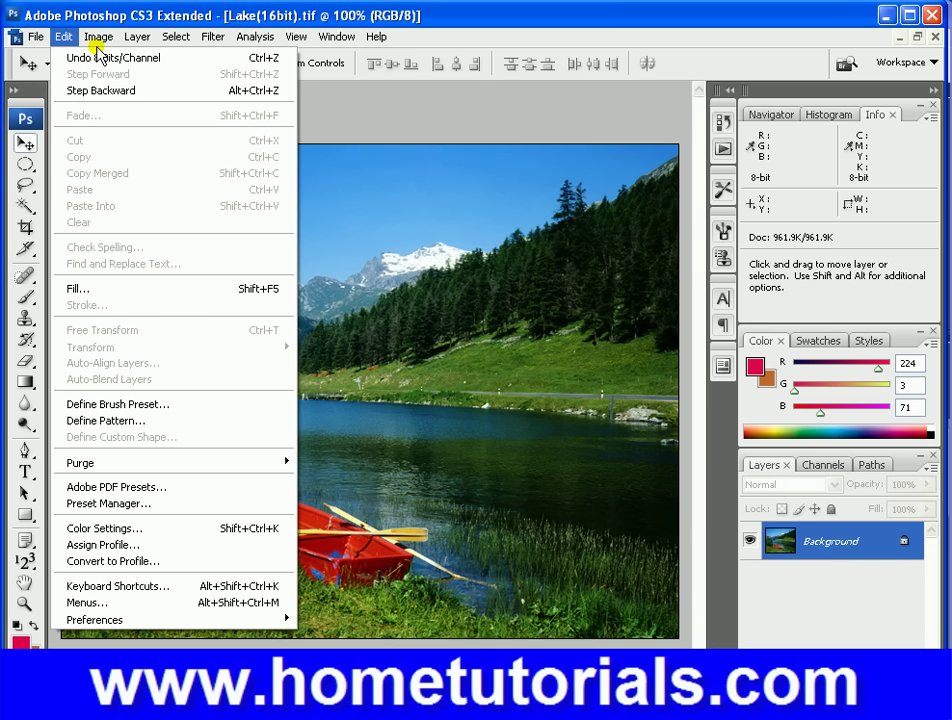
pyautogui.moveTo(94, 36)
pyautogui.moveTo(155, 85)
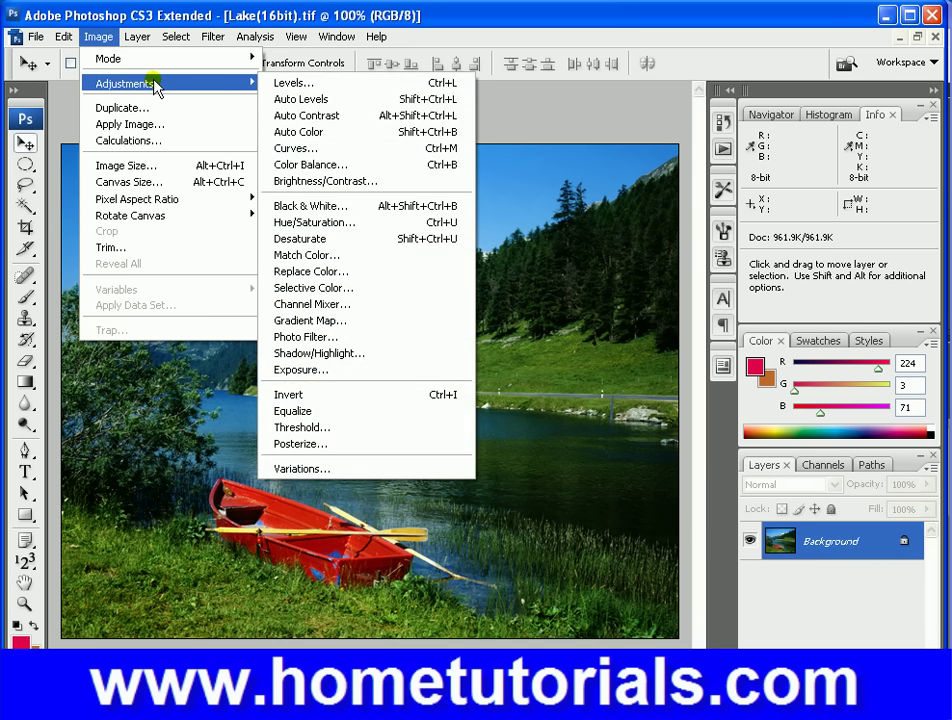
pyautogui.click(361, 205)
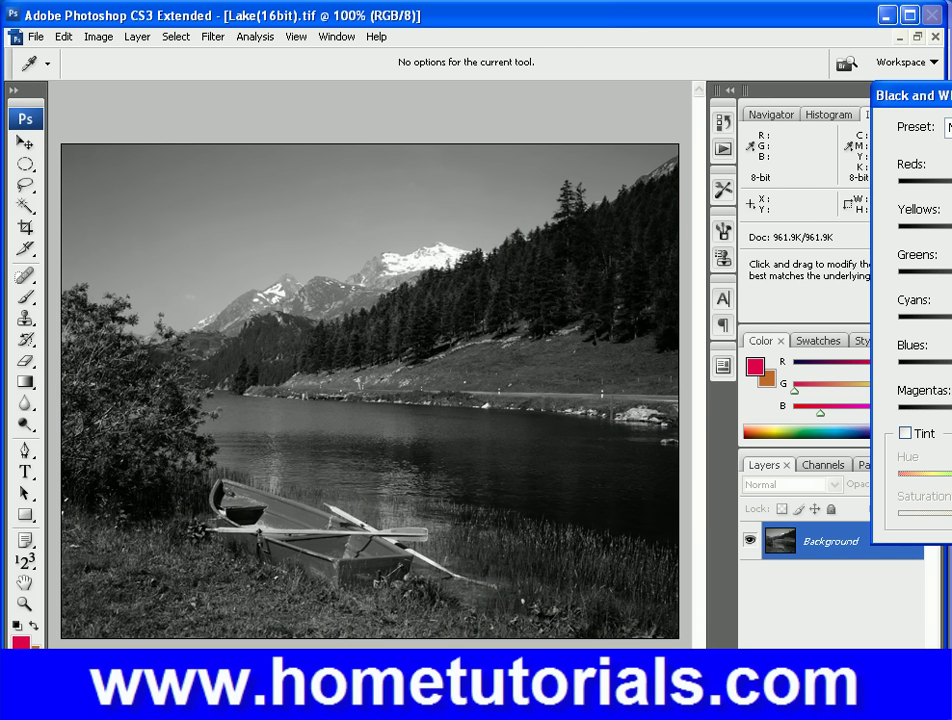
pyautogui.press('Escape')
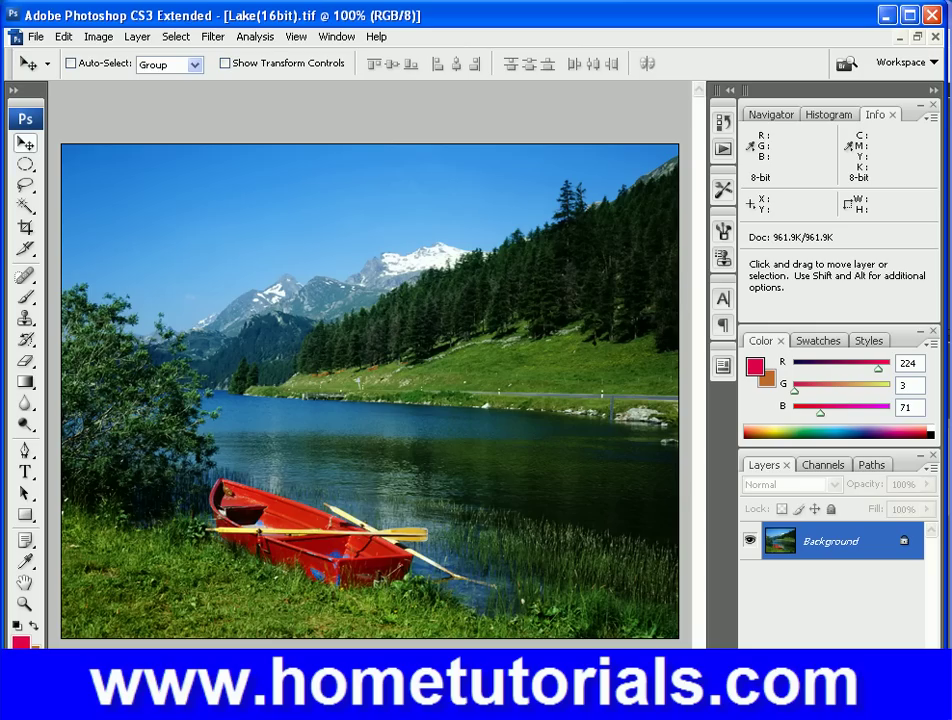
# Step: Try converting the lake image to Grayscale mode by discarding its color information, and undo the conversion
pyautogui.click(96, 38)
pyautogui.moveTo(125, 88)
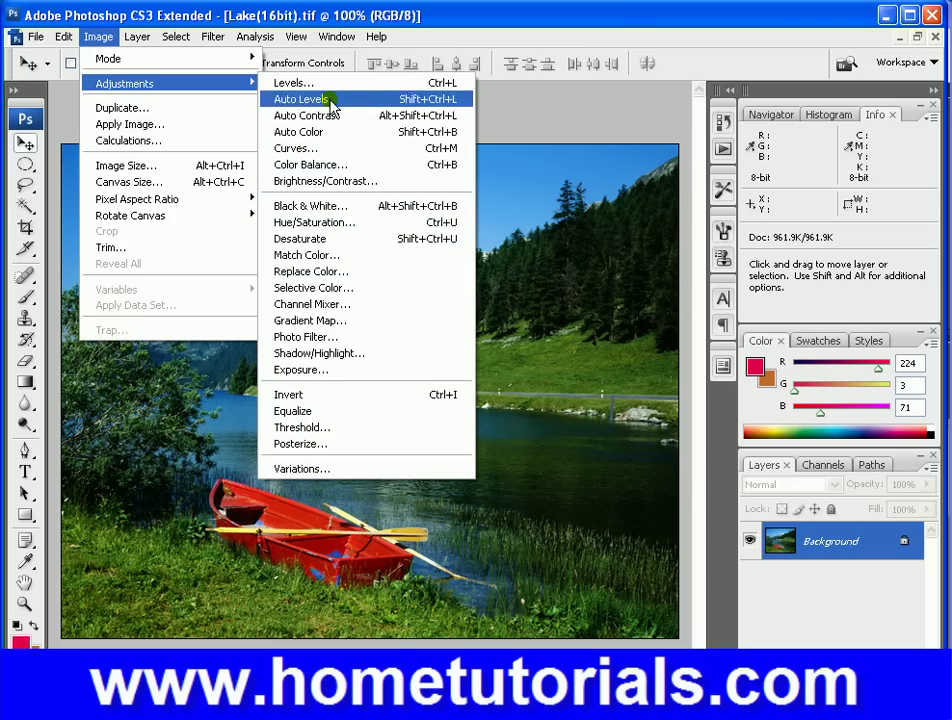
pyautogui.moveTo(254, 62)
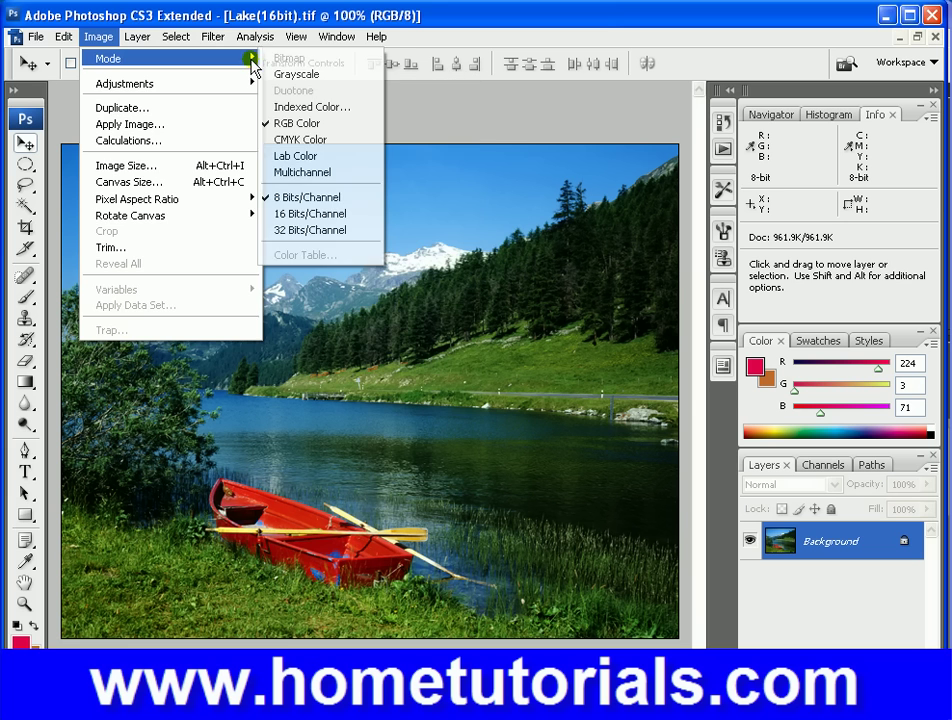
pyautogui.click(283, 76)
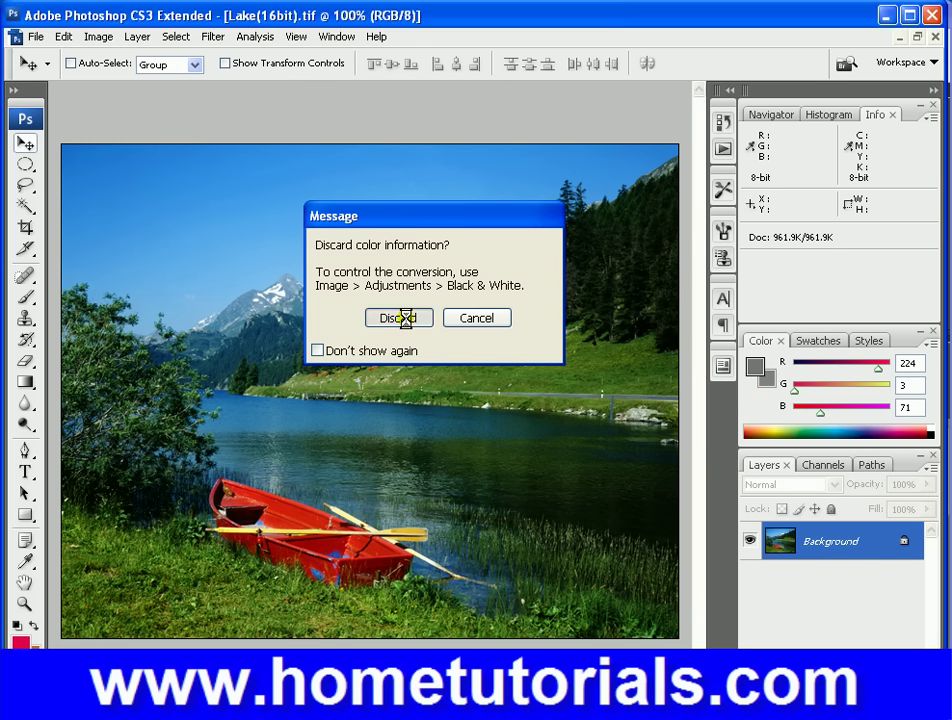
pyautogui.click(406, 318)
pyautogui.click(63, 36)
pyautogui.click(76, 59)
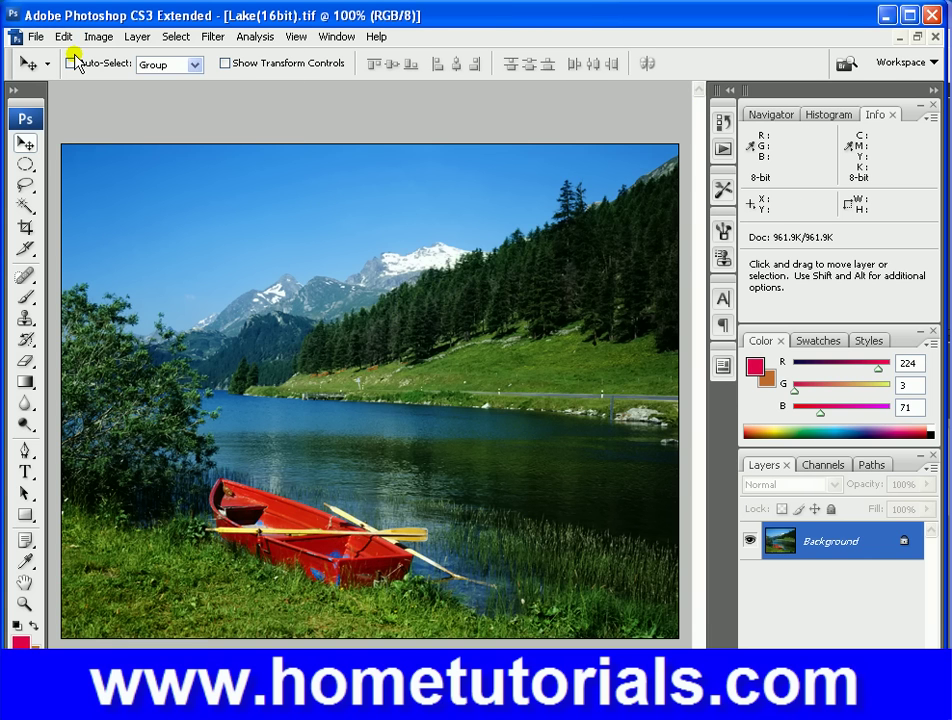
# Step: Open the Channel Mixer adjustment for the lake image and place its dialog fully in view
pyautogui.click(65, 38)
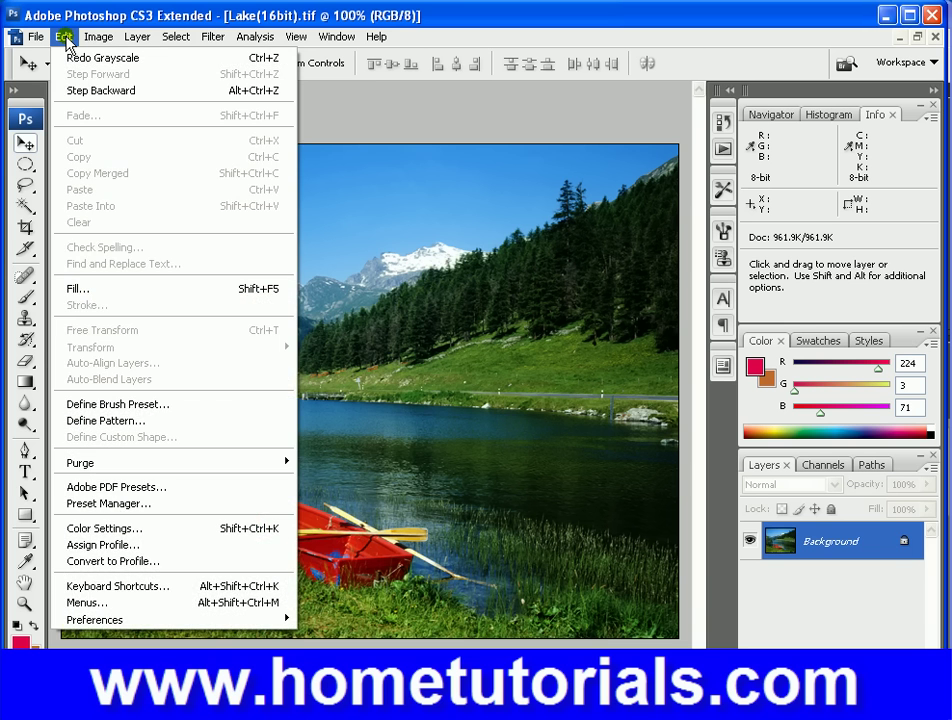
pyautogui.moveTo(100, 36)
pyautogui.moveTo(148, 85)
pyautogui.click(372, 132)
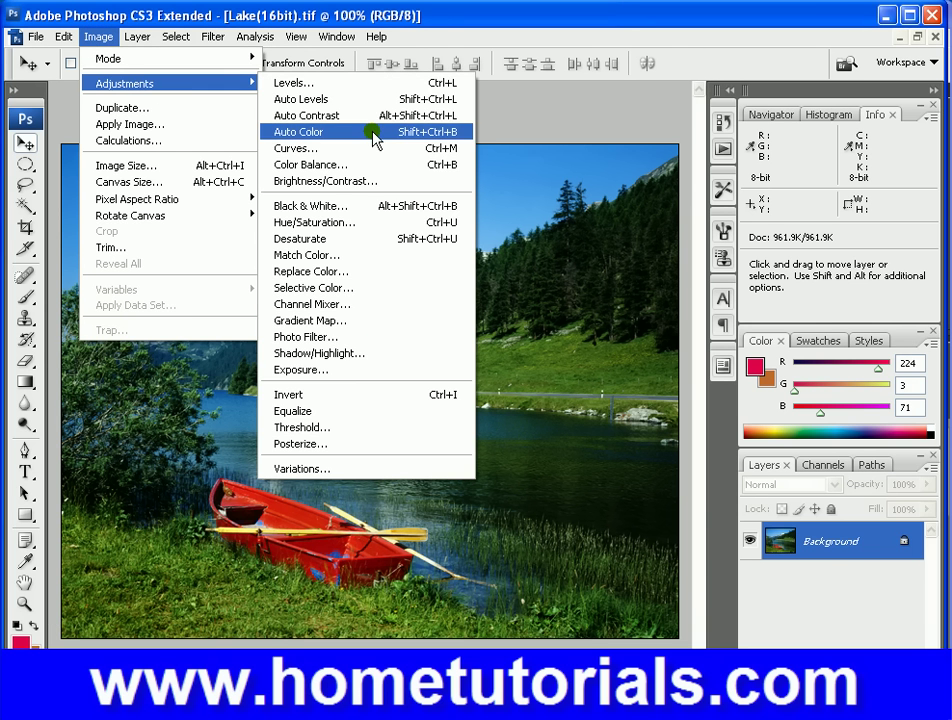
pyautogui.click(376, 306)
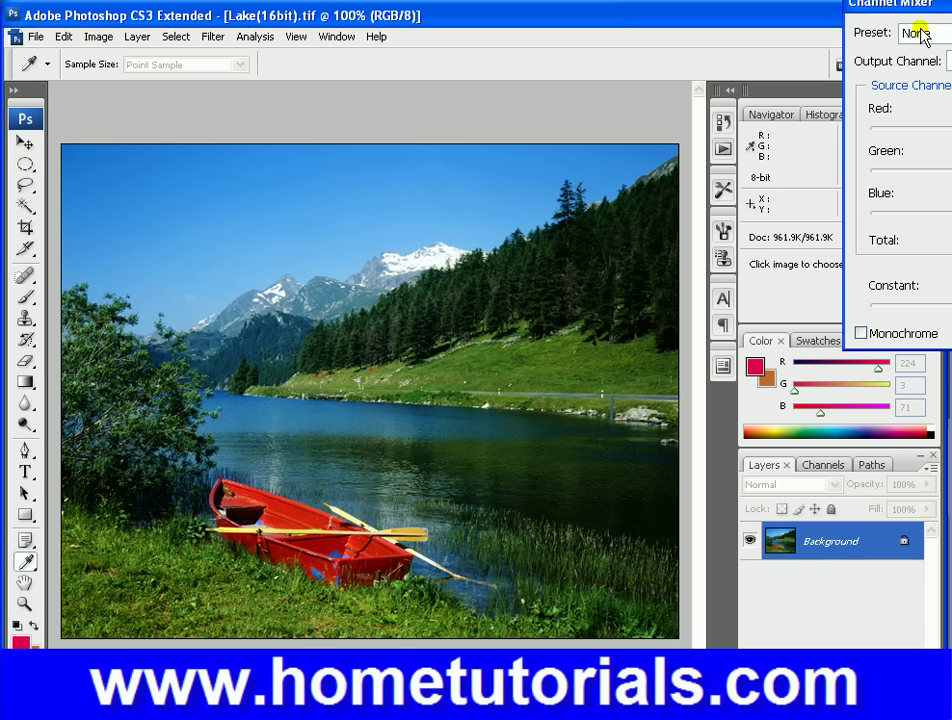
pyautogui.moveTo(927, 11); pyautogui.dragTo(588, 43)
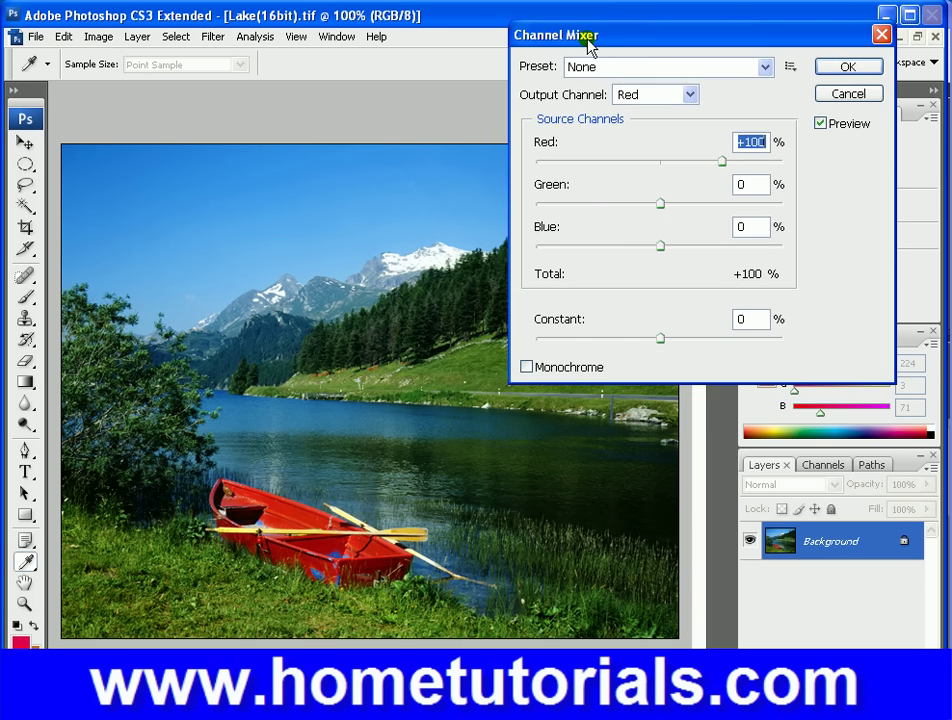
# Step: Try the Channel Mixer presets Black & White Infrared, Blue Filter and Green Filter one after another on the image
pyautogui.click(769, 70)
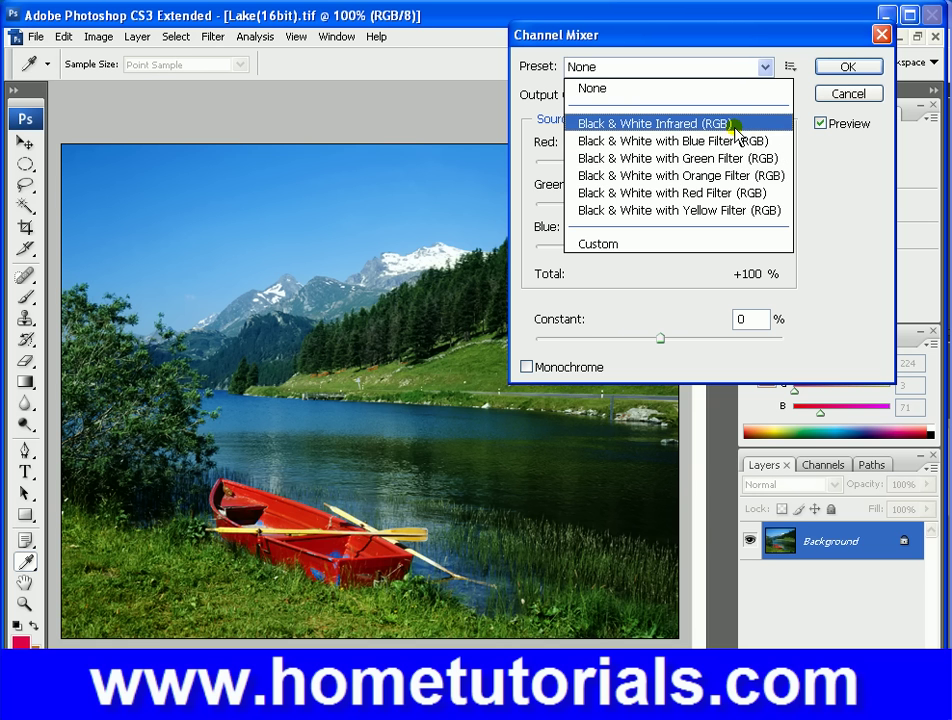
pyautogui.click(736, 125)
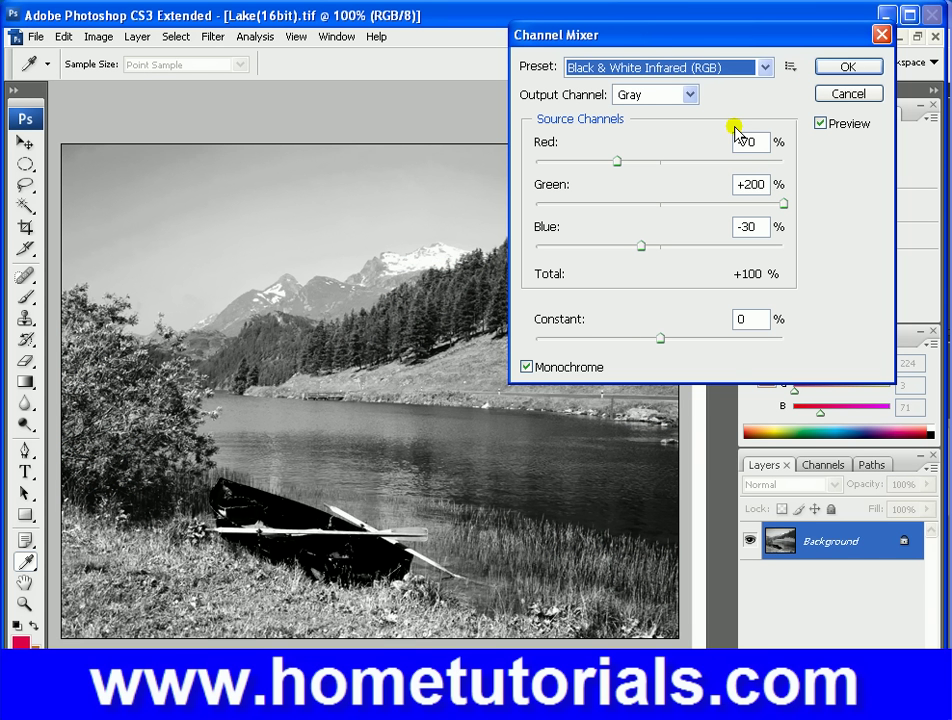
pyautogui.click(722, 72)
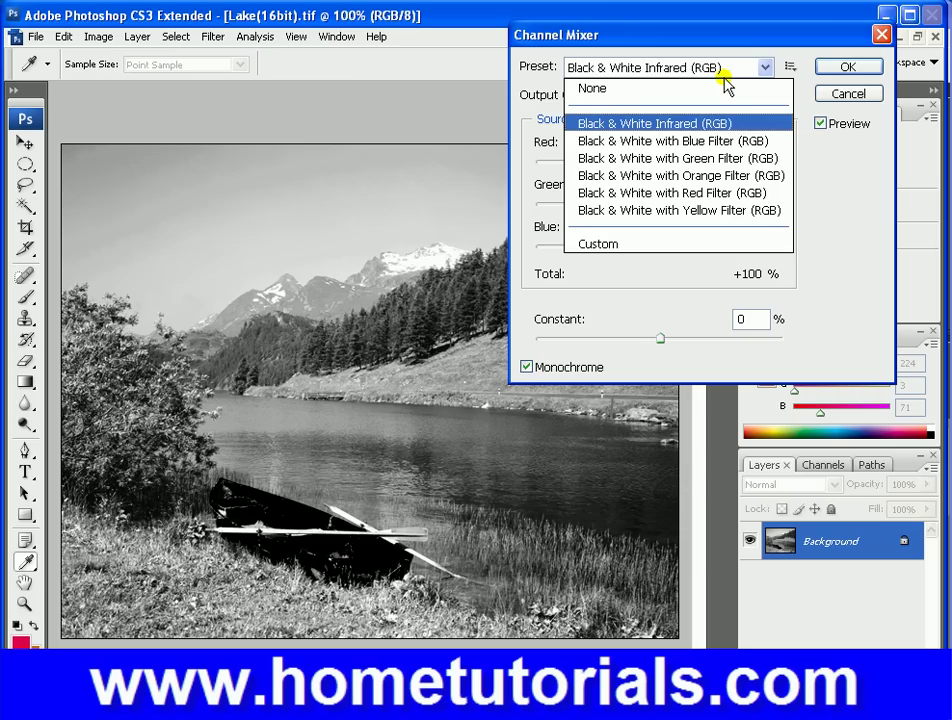
pyautogui.click(726, 142)
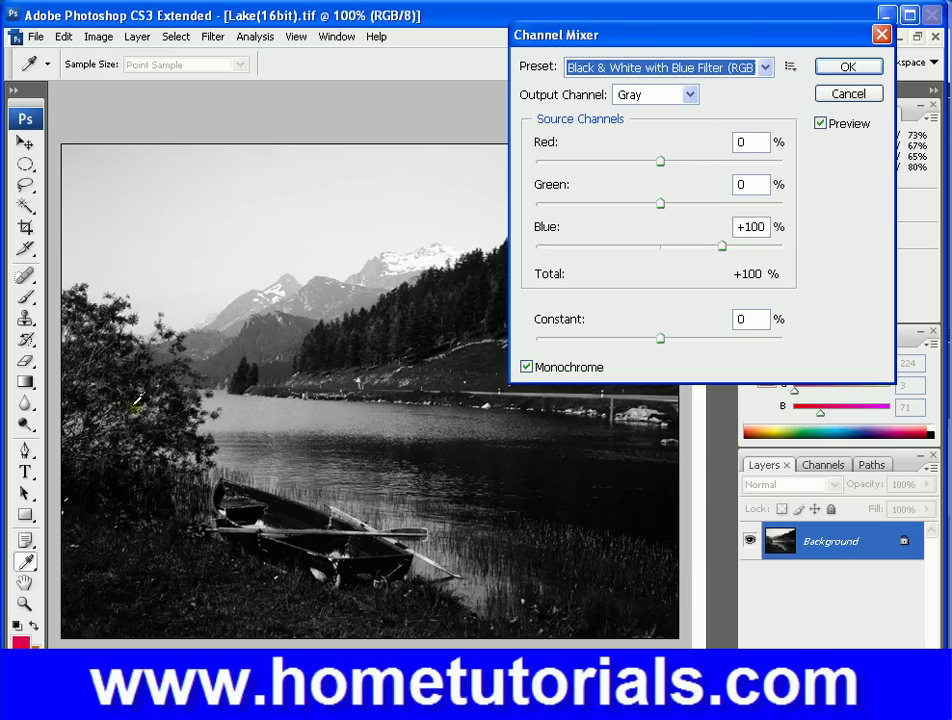
pyautogui.click(686, 66)
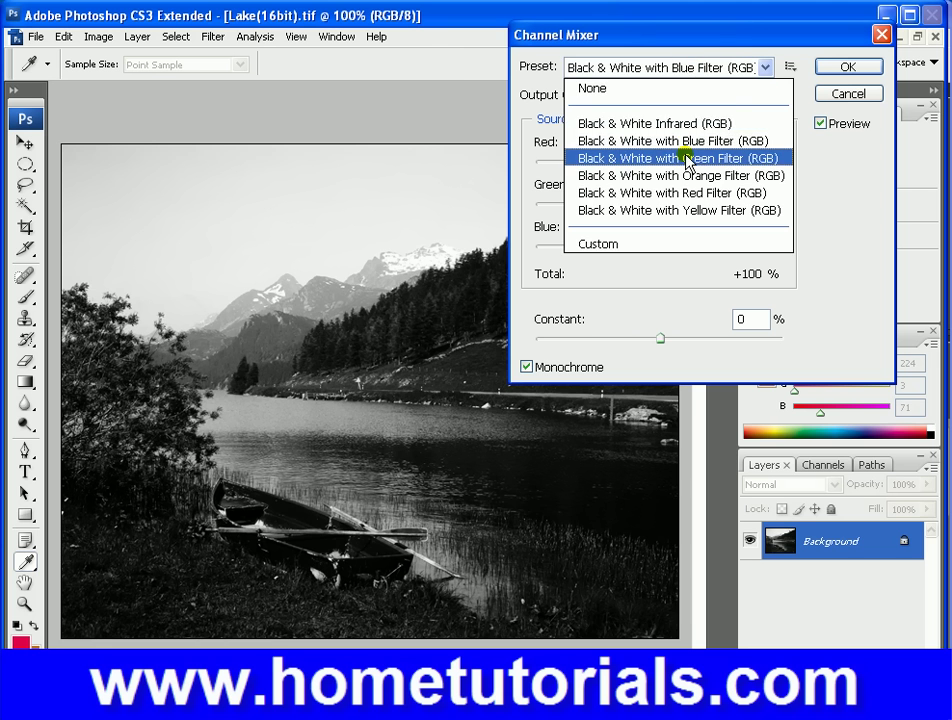
pyautogui.click(686, 158)
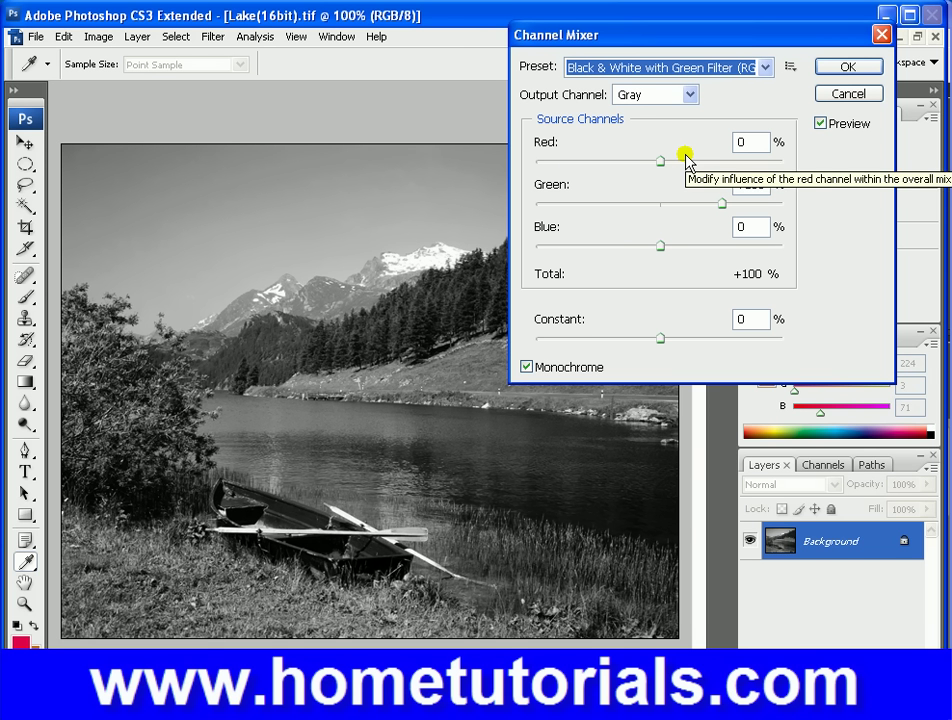
# Step: Try the Black & White presets with Orange, Red and Yellow Filter on the image, and return to the Green Filter preset
pyautogui.click(640, 68)
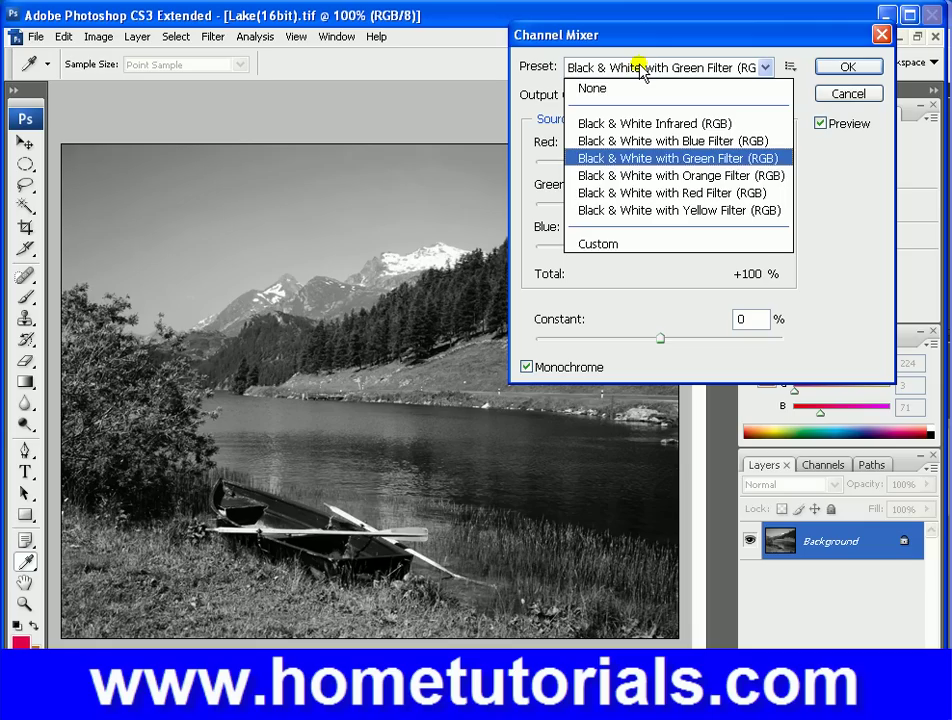
pyautogui.click(649, 177)
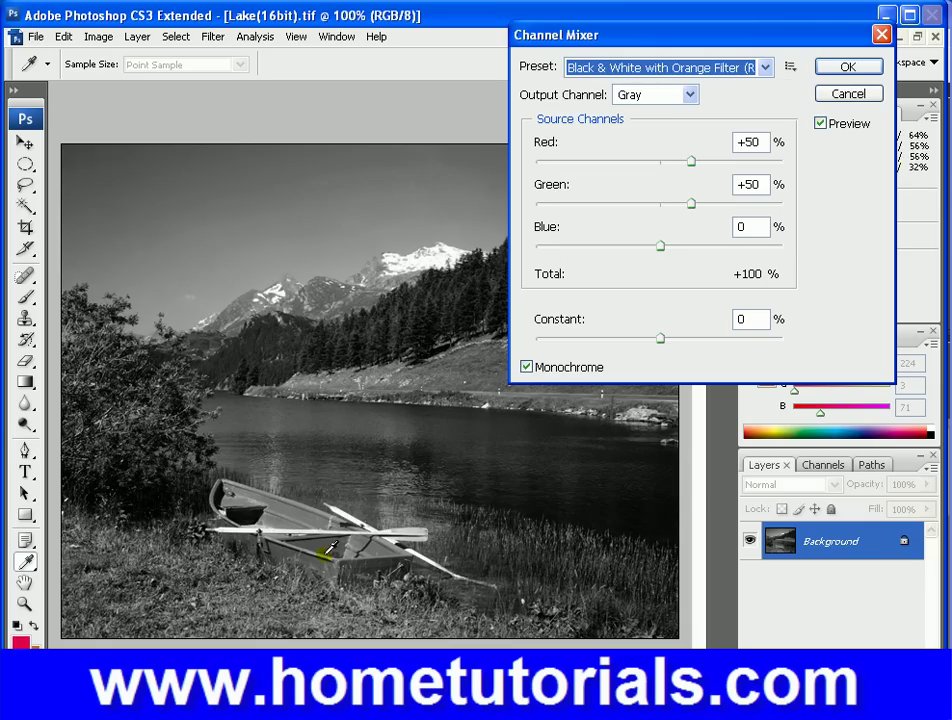
pyautogui.click(691, 75)
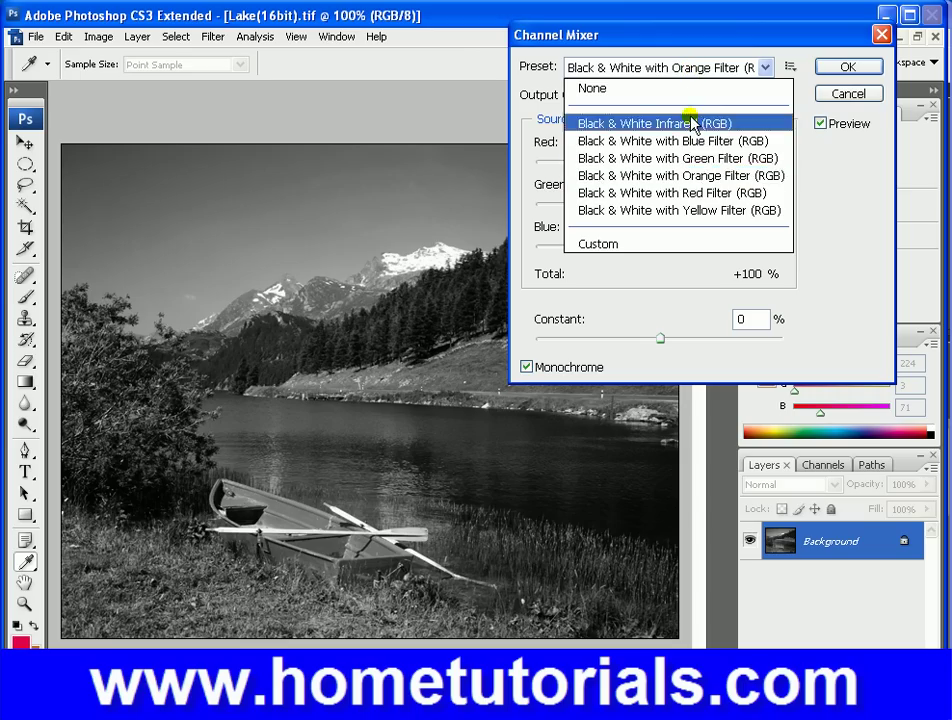
pyautogui.click(697, 190)
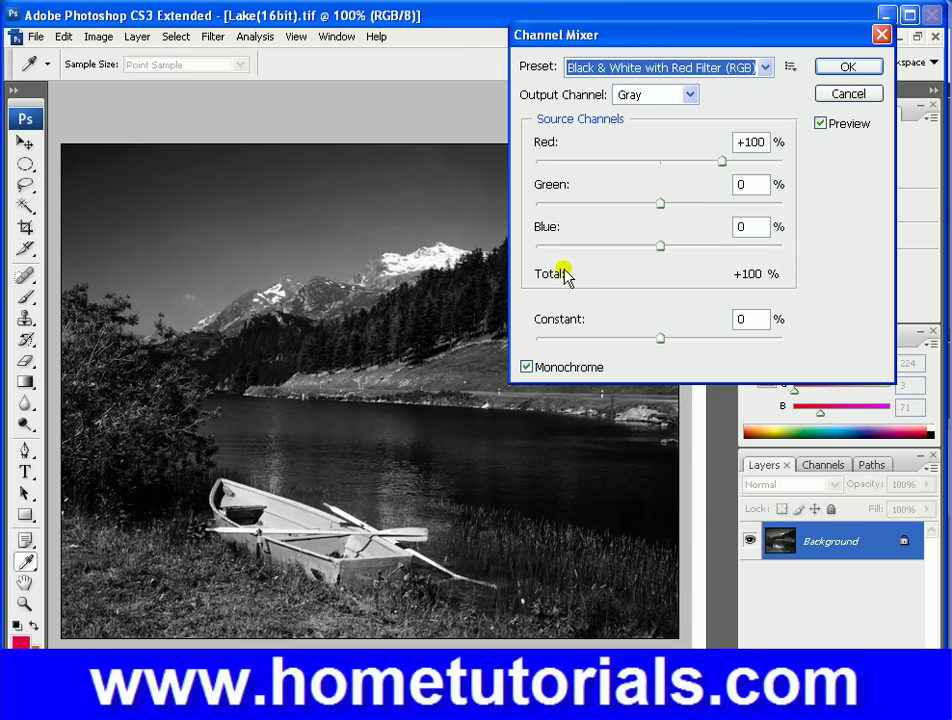
pyautogui.click(737, 78)
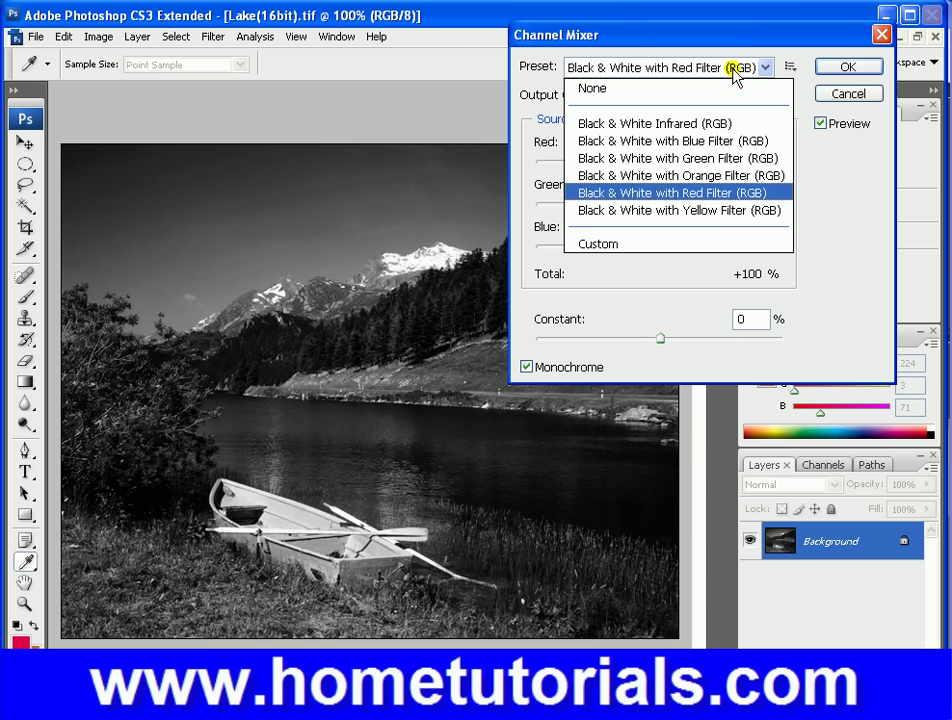
pyautogui.click(709, 213)
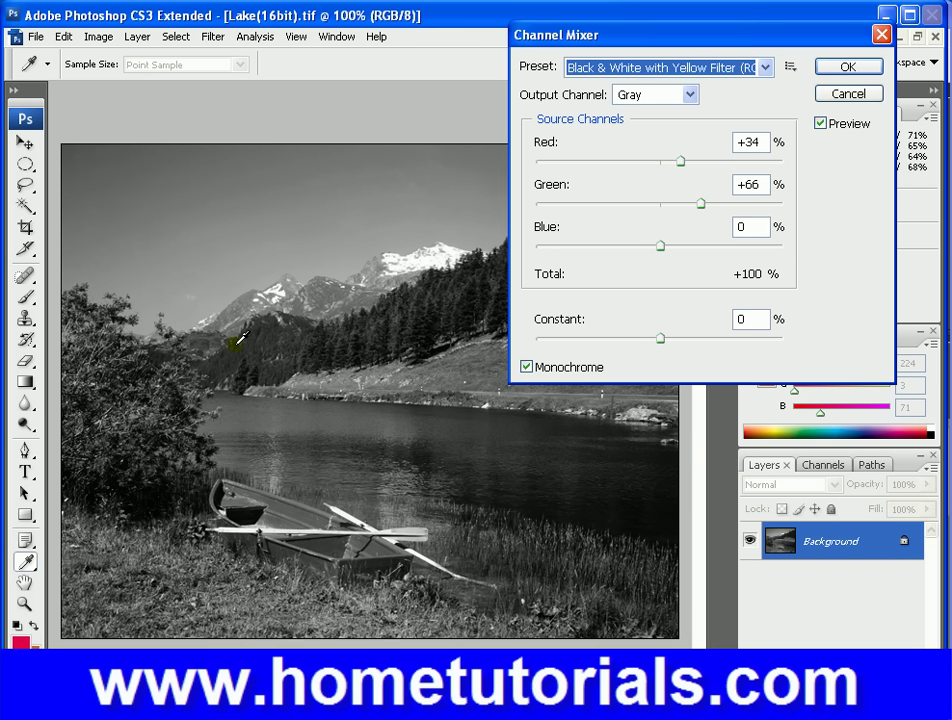
pyautogui.click(745, 66)
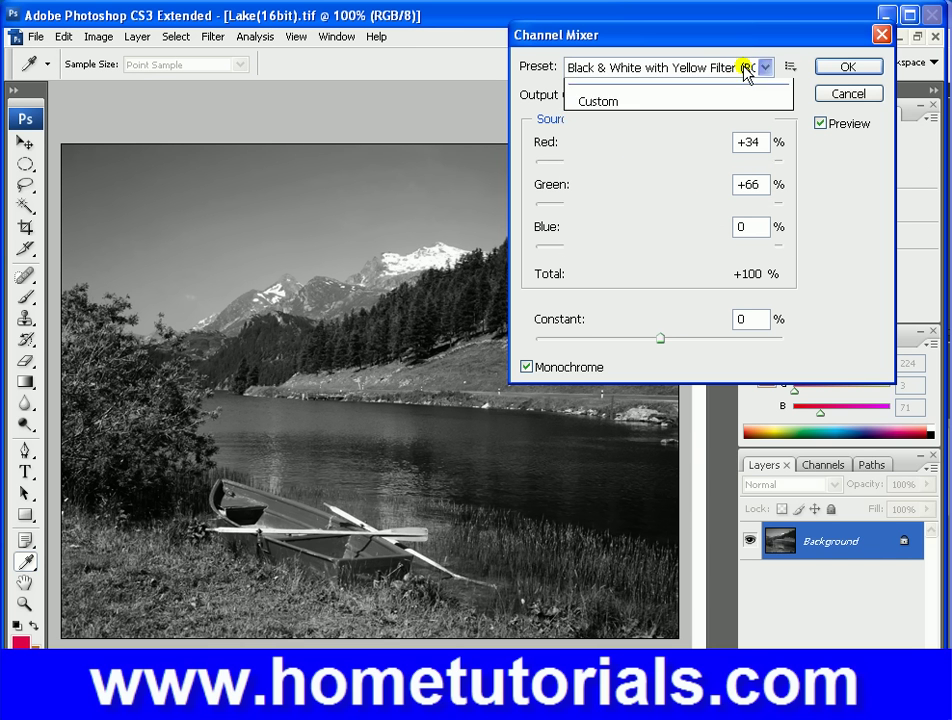
pyautogui.click(733, 160)
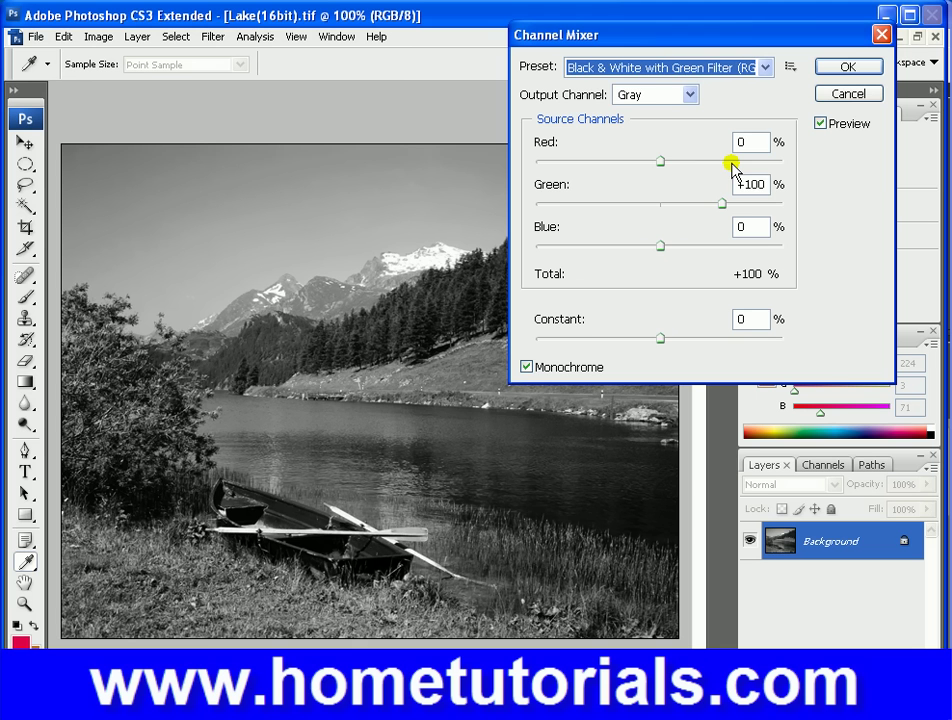
# Step: Apply the Black & White with Orange Filter (RGB) preset, try a Constant of -55 %, and set the Constant to +30 %
pyautogui.click(713, 68)
pyautogui.click(698, 175)
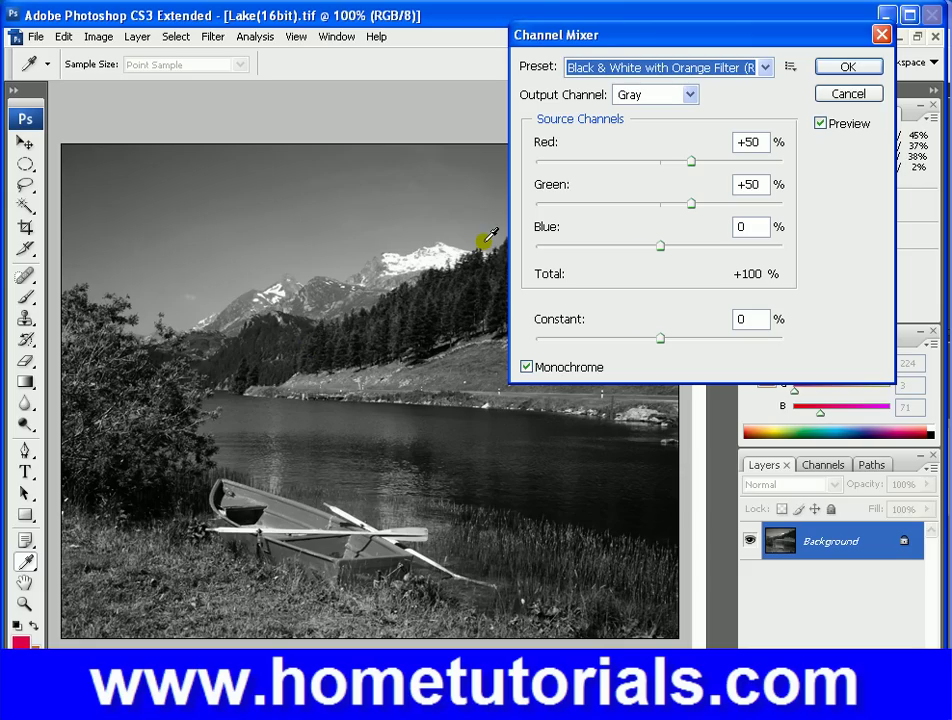
pyautogui.click(628, 340)
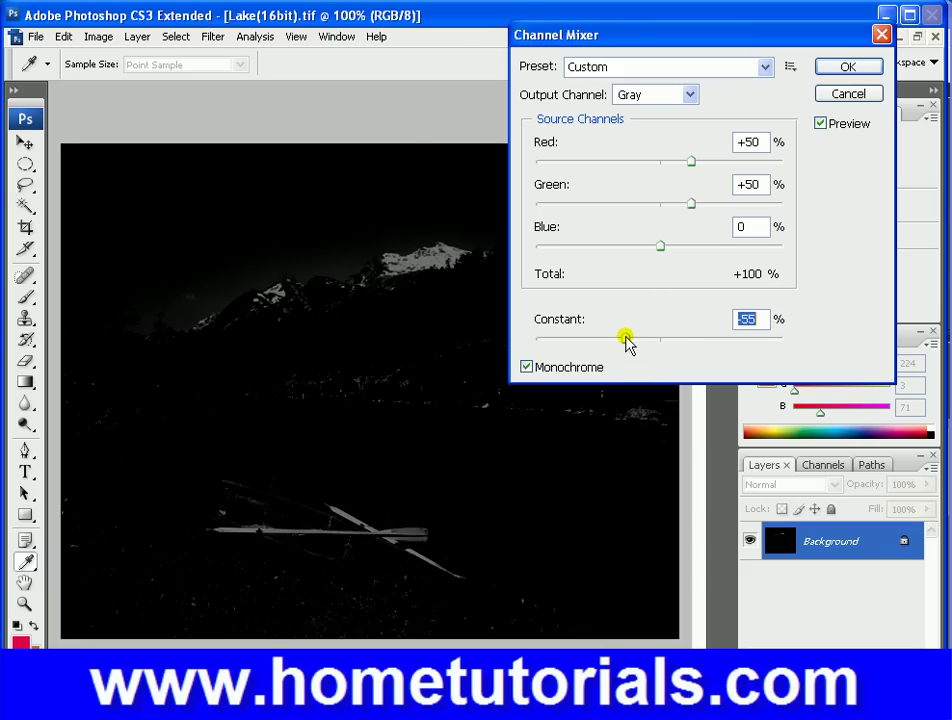
pyautogui.click(679, 339)
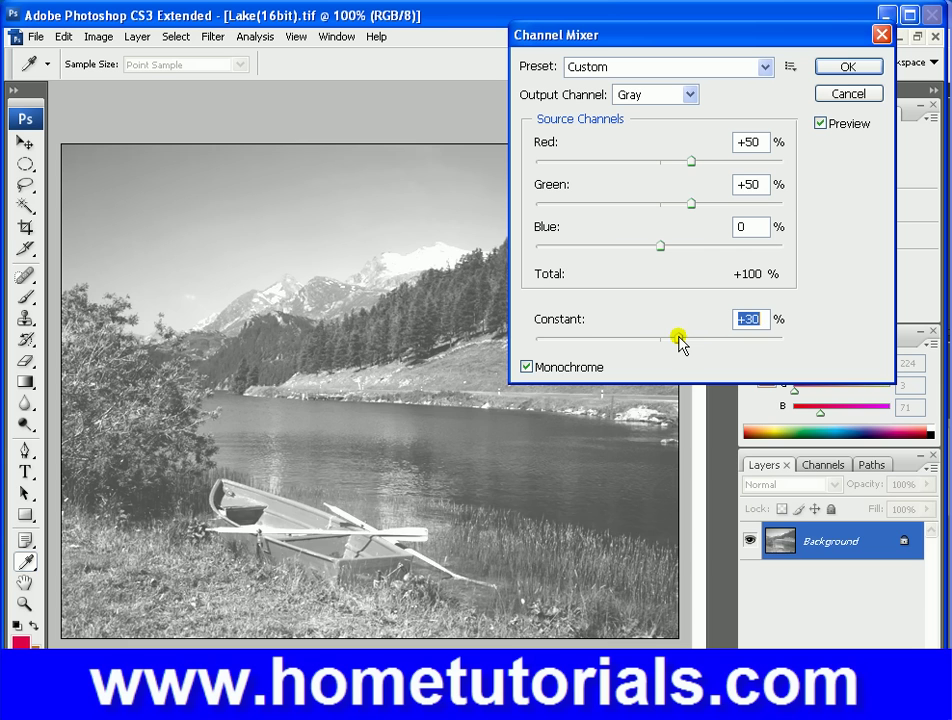
# Step: Try a Constant of +1 % in the Channel Mixer, and discard the adjustment
pyautogui.moveTo(679, 339); pyautogui.dragTo(660, 346)
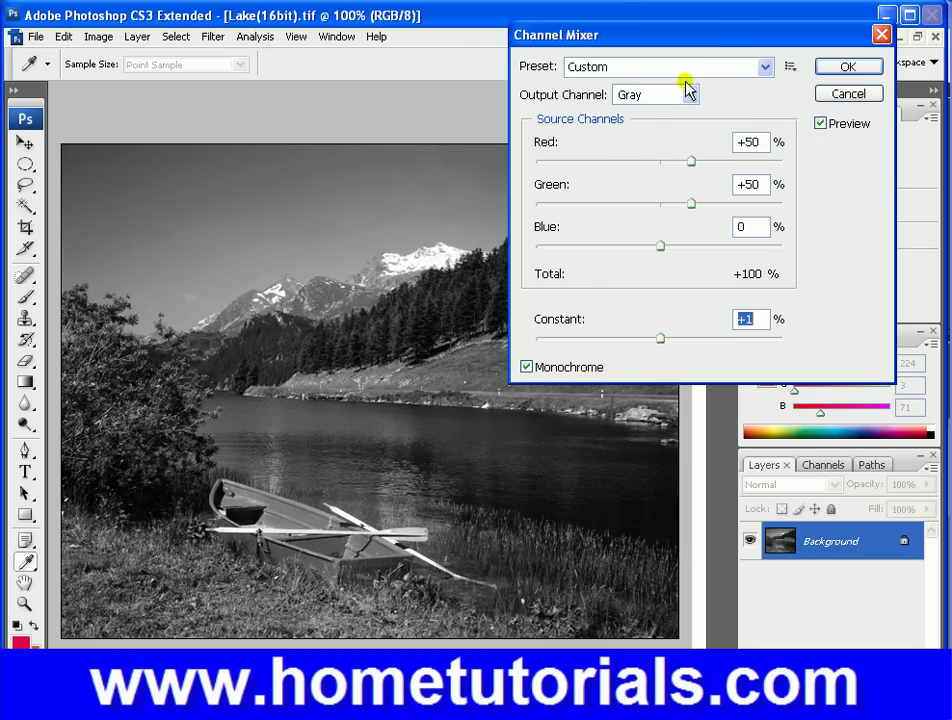
pyautogui.click(712, 66)
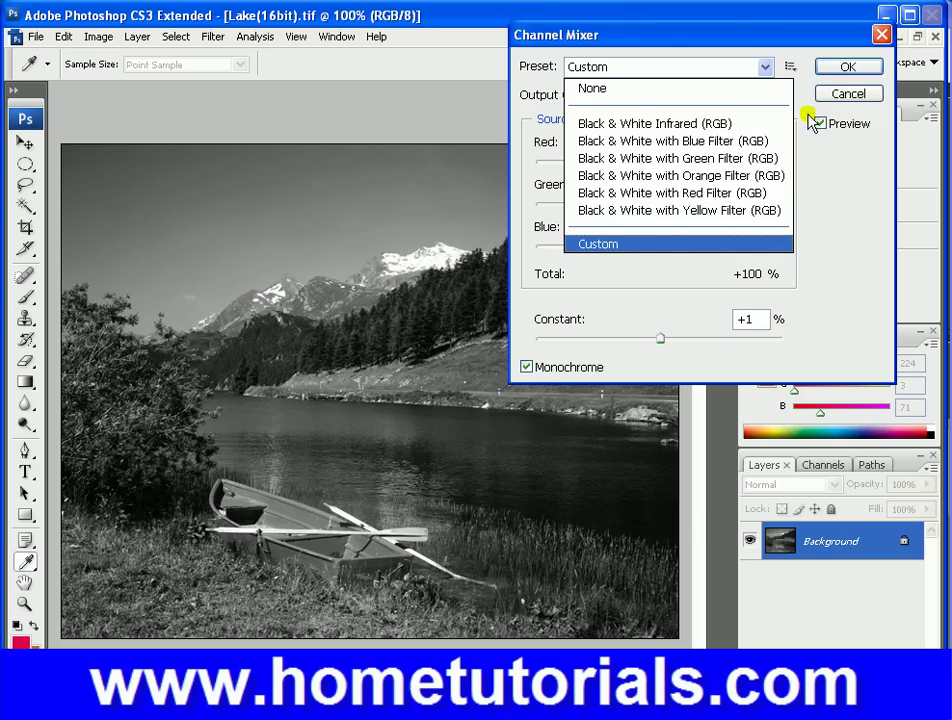
pyautogui.click(806, 178)
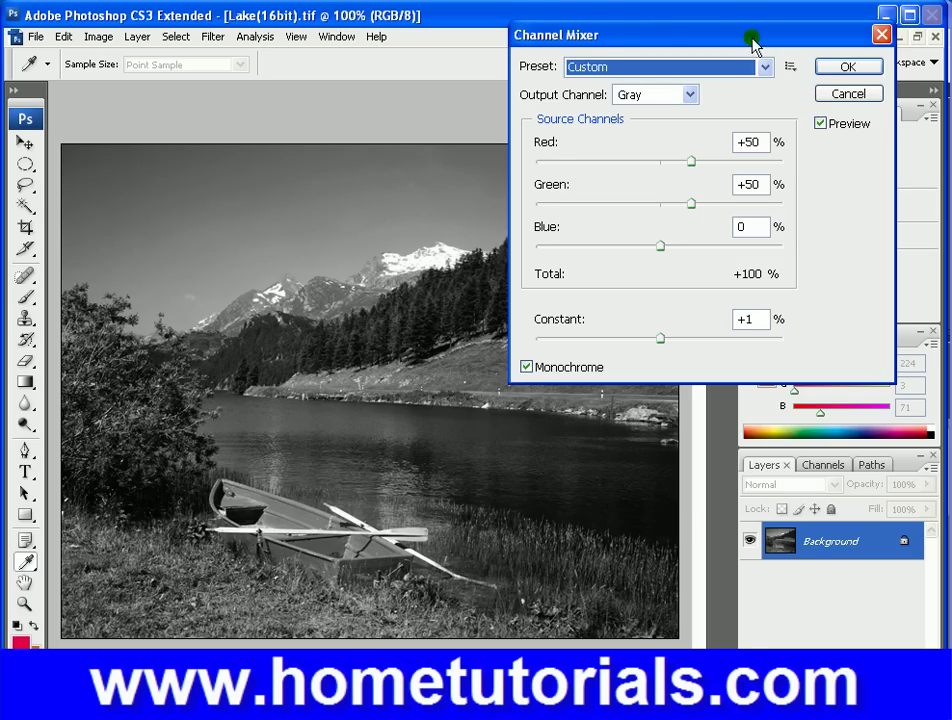
pyautogui.click(829, 90)
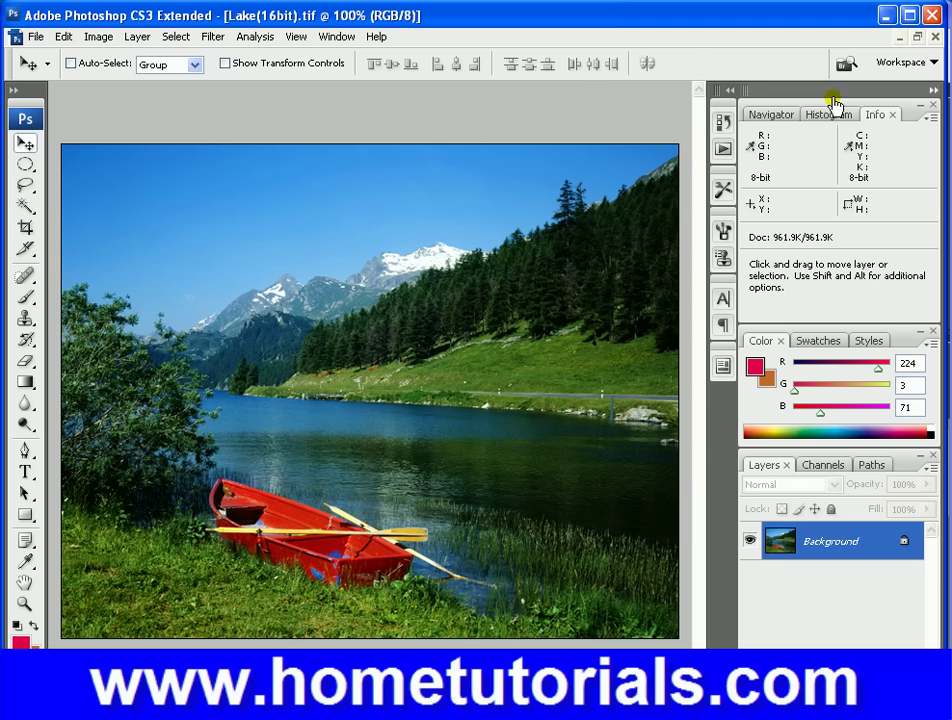
pyautogui.click(64, 37)
pyautogui.moveTo(99, 37)
pyautogui.moveTo(119, 85)
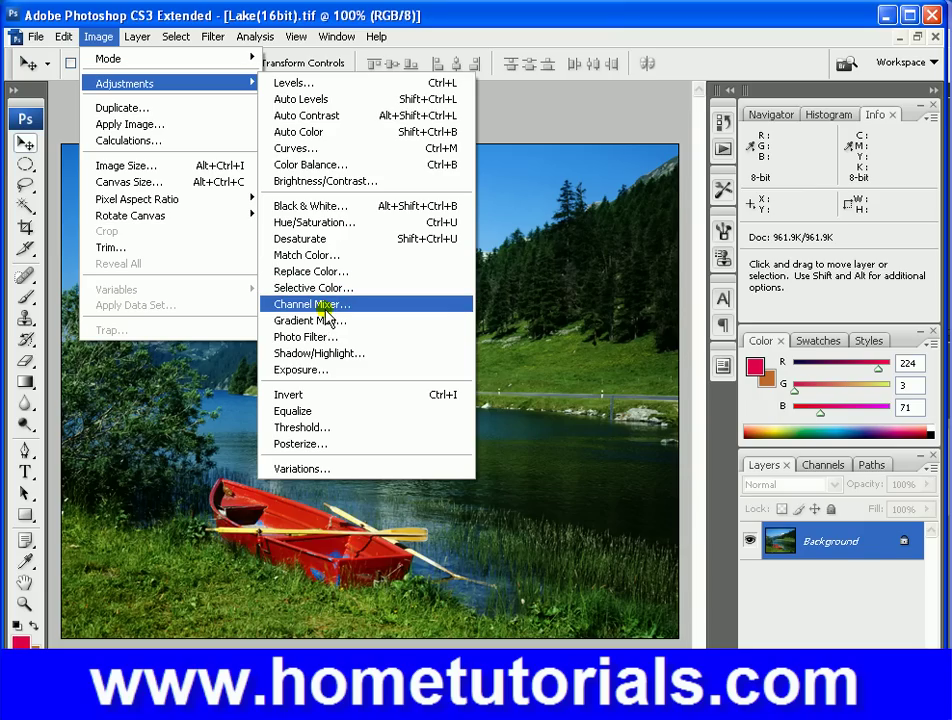
pyautogui.click(570, 115)
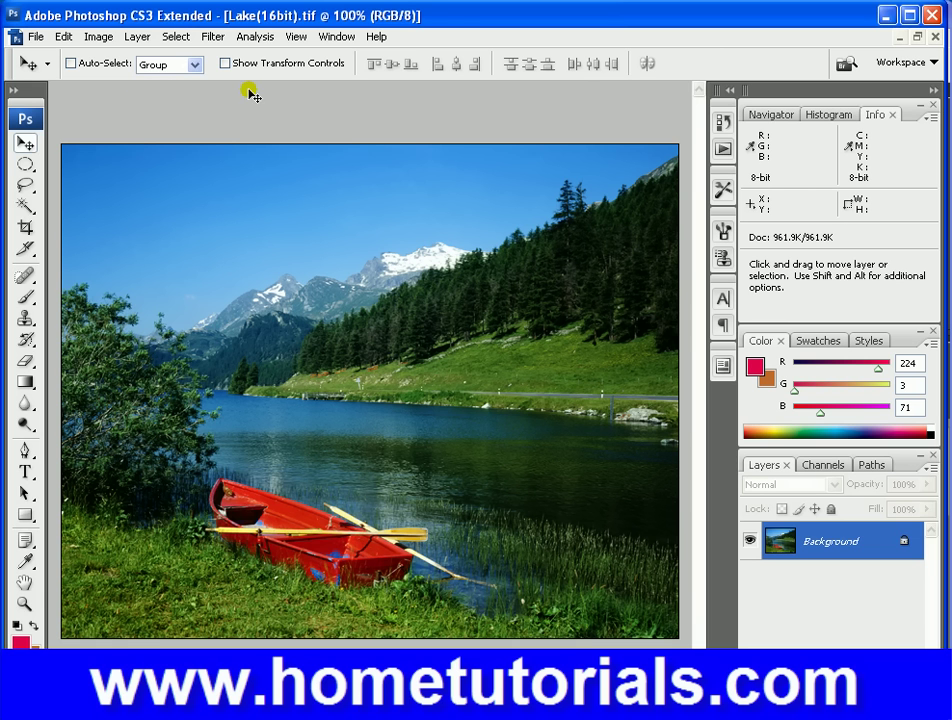
# Step: Open the Photo Filter adjustment for the color lake image and place its dialog fully in view
pyautogui.click(63, 36)
pyautogui.moveTo(83, 42)
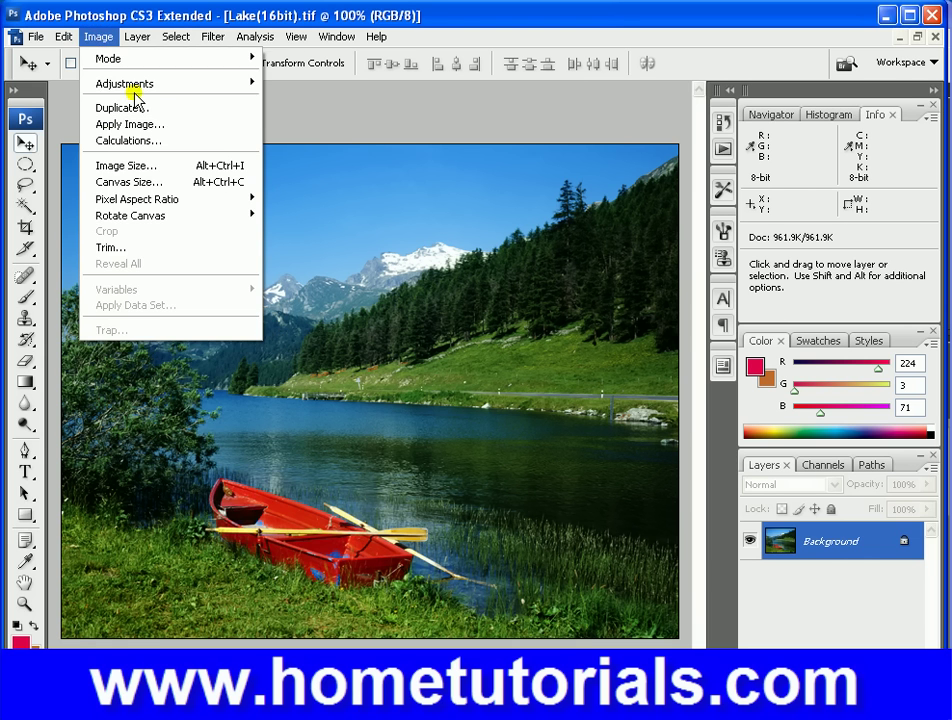
pyautogui.moveTo(120, 83)
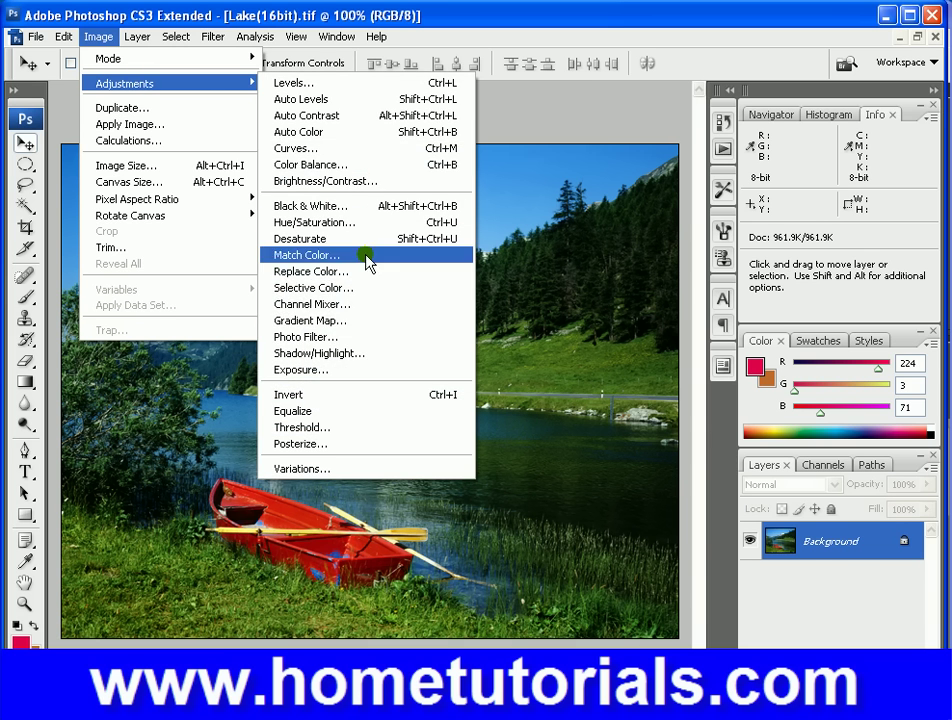
pyautogui.click(331, 339)
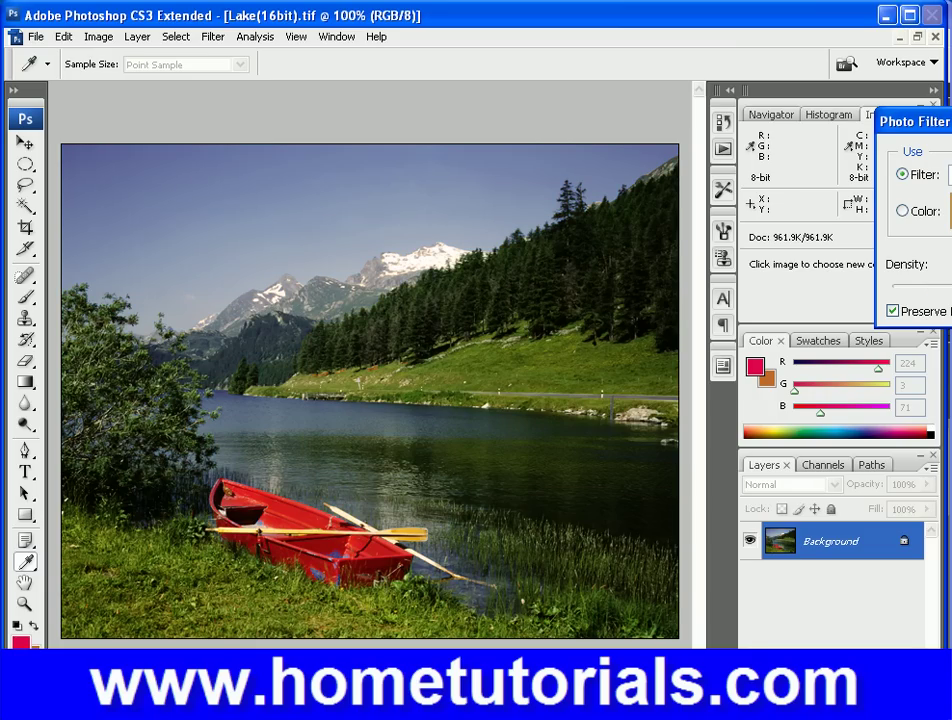
pyautogui.moveTo(945, 121); pyautogui.dragTo(718, 151)
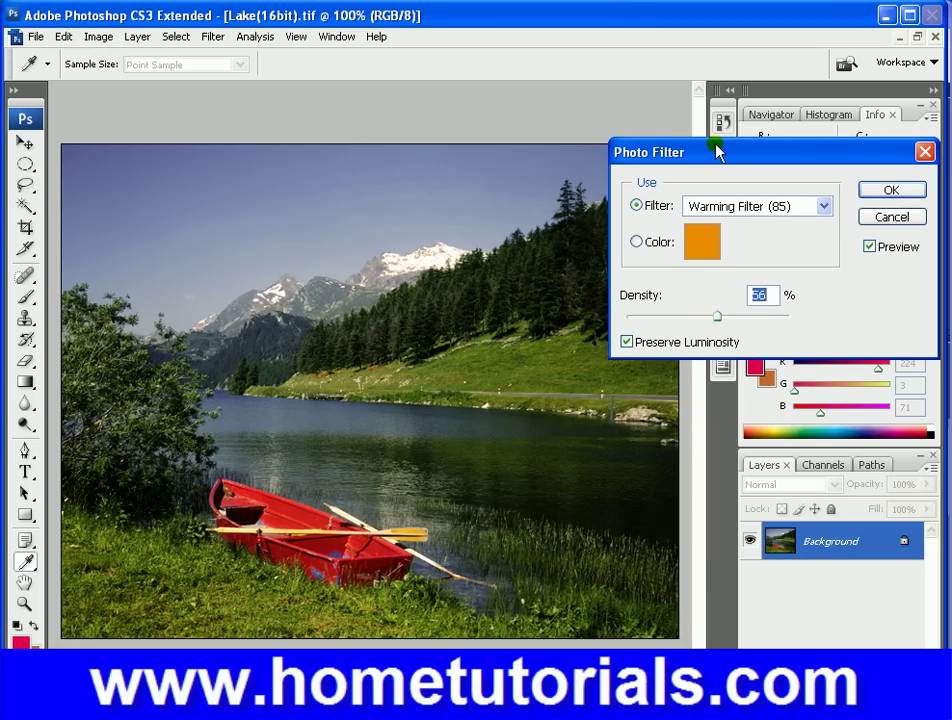
# Step: Try Warming Filter (85) at 88 % density with Preserve Luminosity off and on, and reduce the density to 60 %
pyautogui.click(754, 212)
pyautogui.click(754, 212)
pyautogui.moveTo(682, 316); pyautogui.dragTo(772, 322)
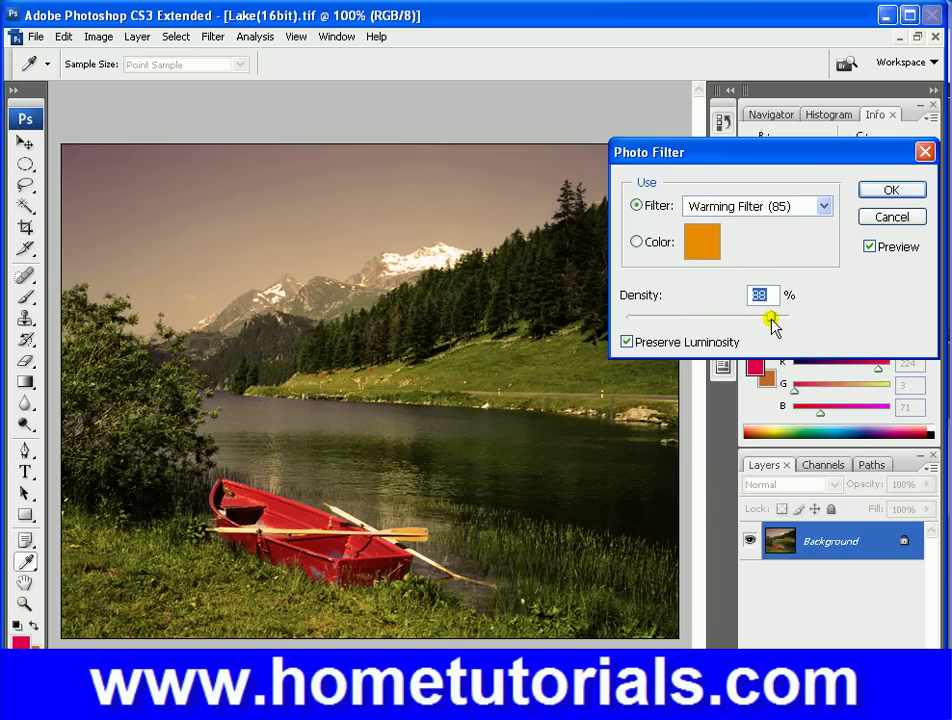
pyautogui.click(628, 343)
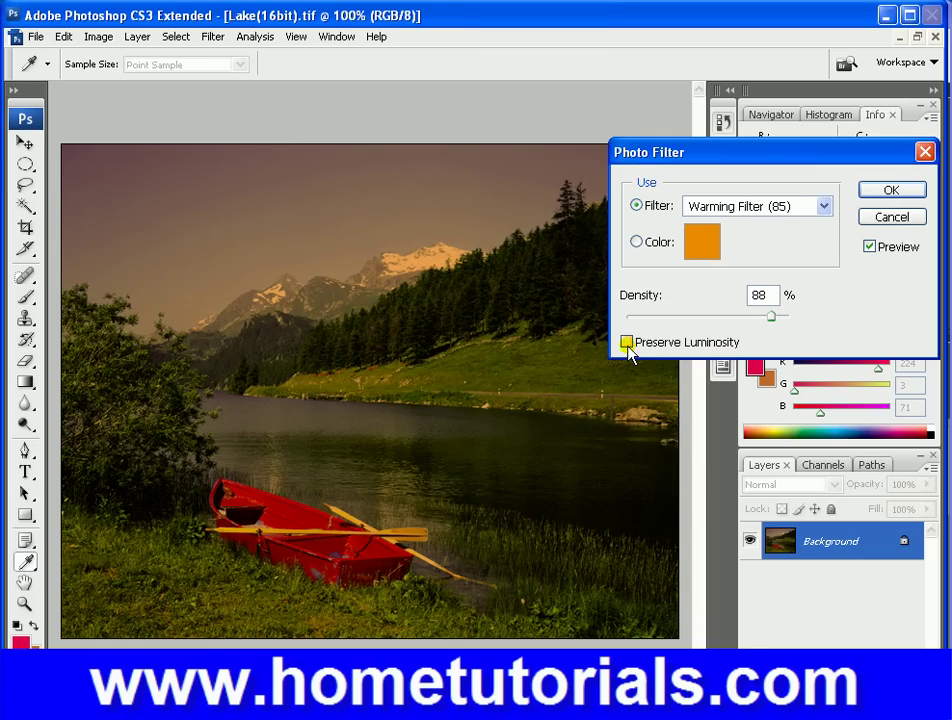
pyautogui.click(628, 343)
pyautogui.click(725, 318)
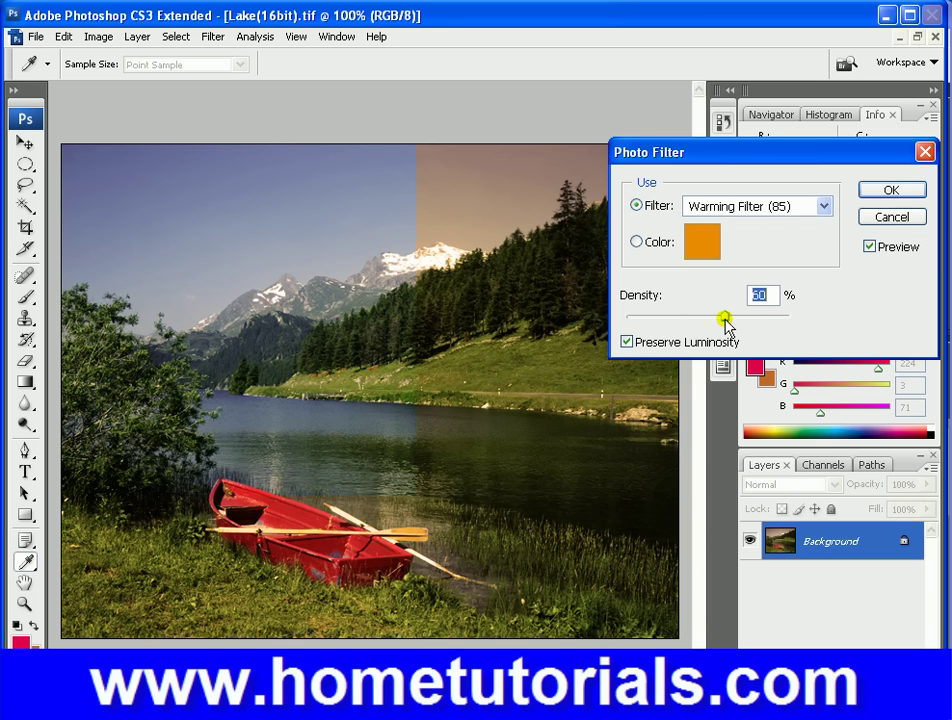
# Step: Try Warming Filter (LBA) at 84 % density and Cooling Filter (80) at 55 % density on the image
pyautogui.click(752, 204)
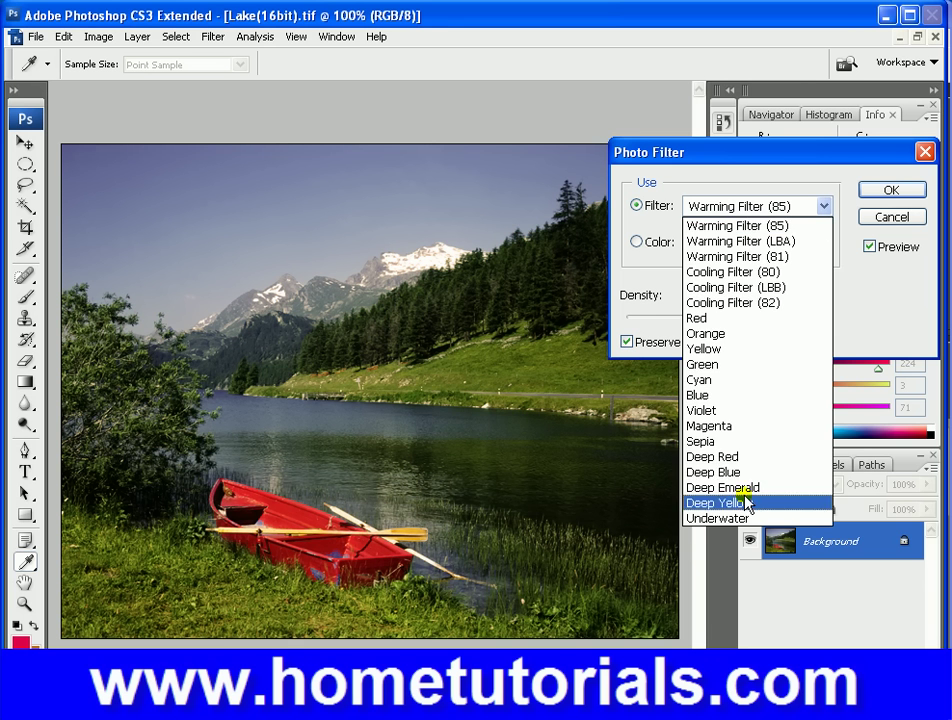
pyautogui.click(744, 241)
pyautogui.click(751, 316)
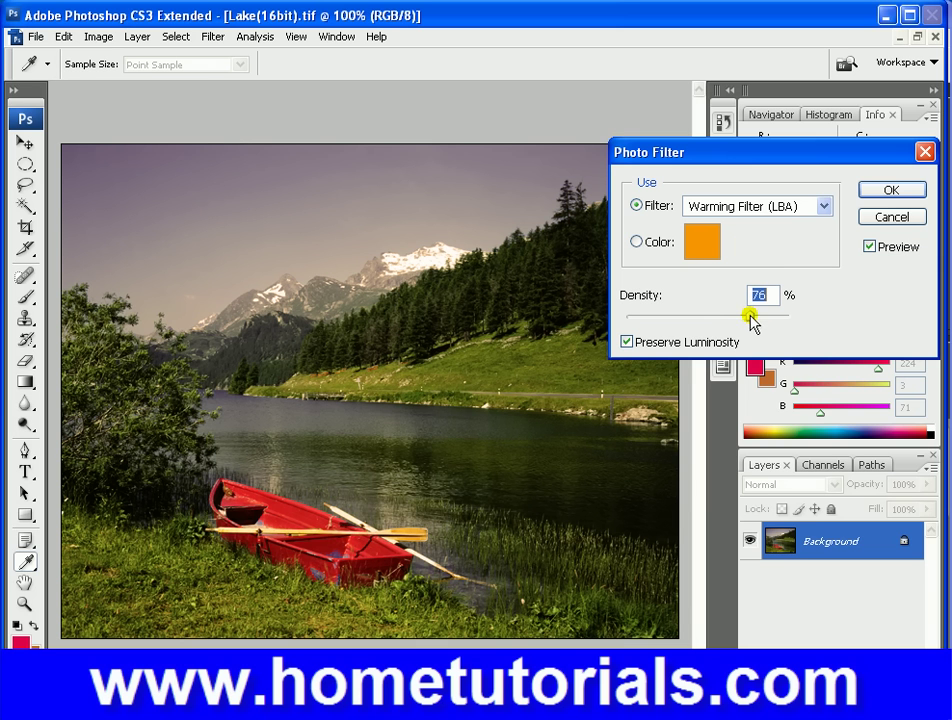
pyautogui.click(759, 208)
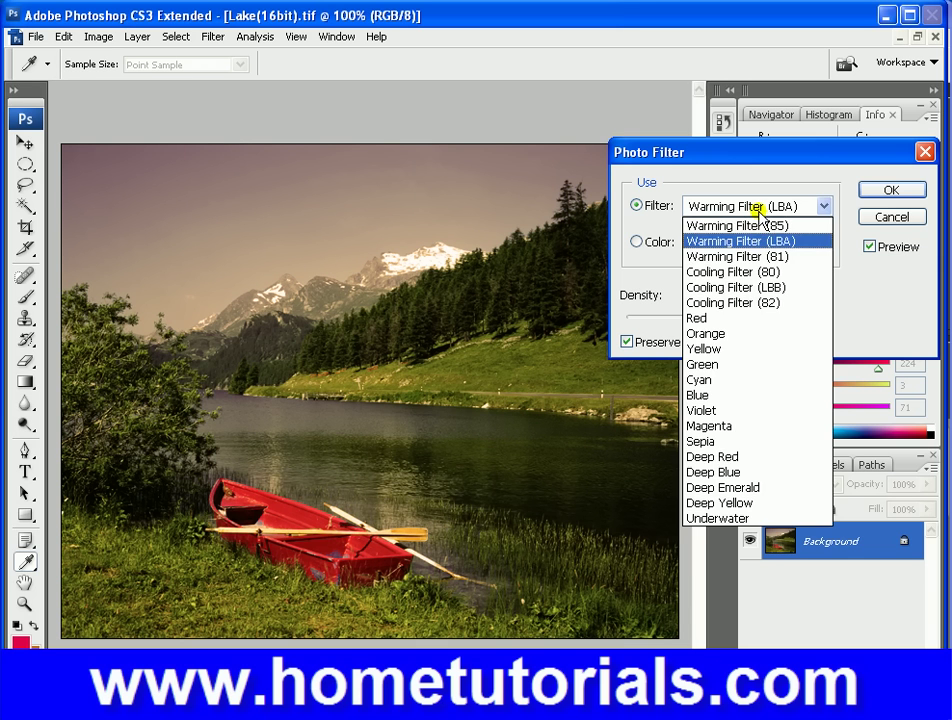
pyautogui.click(744, 270)
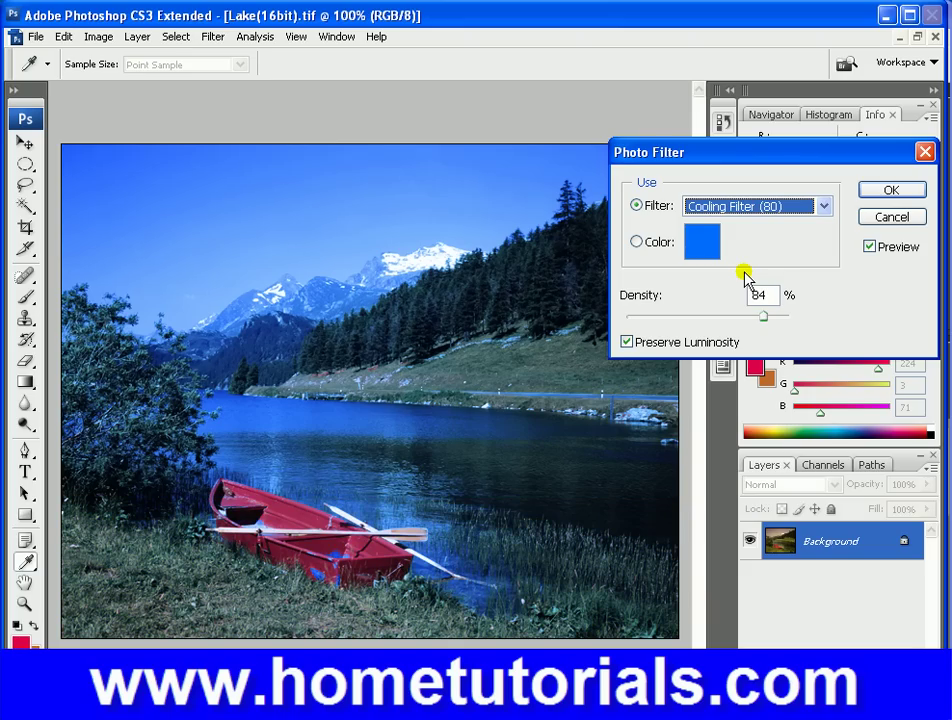
pyautogui.click(716, 318)
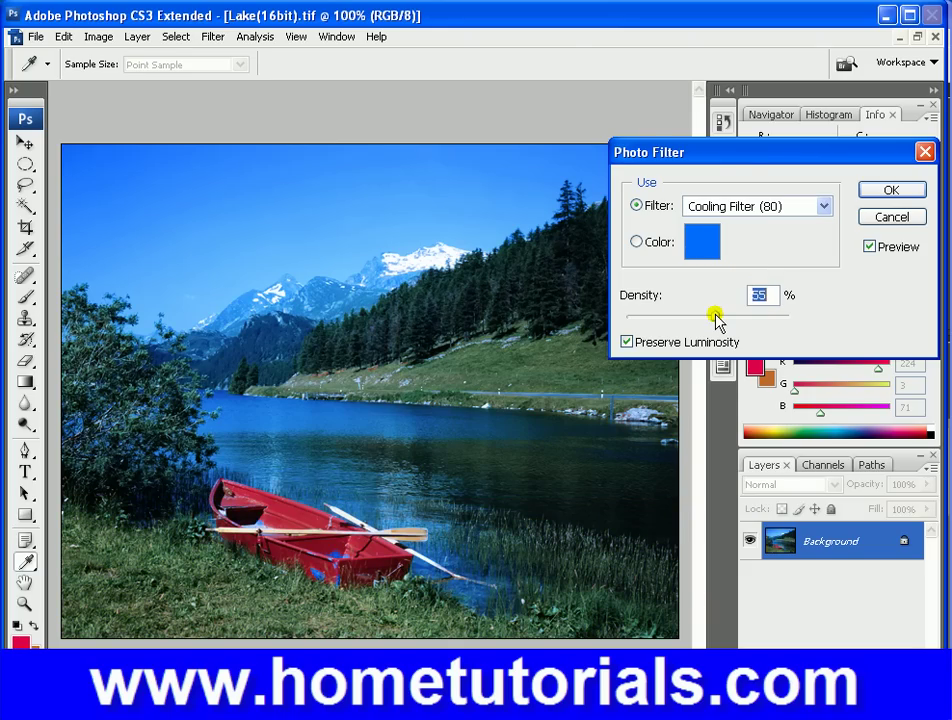
# Step: Try Cooling Filter (LBB), Cooling Filter (82) and the Orange filter on the image, raising the Orange density to 83 %
pyautogui.click(757, 208)
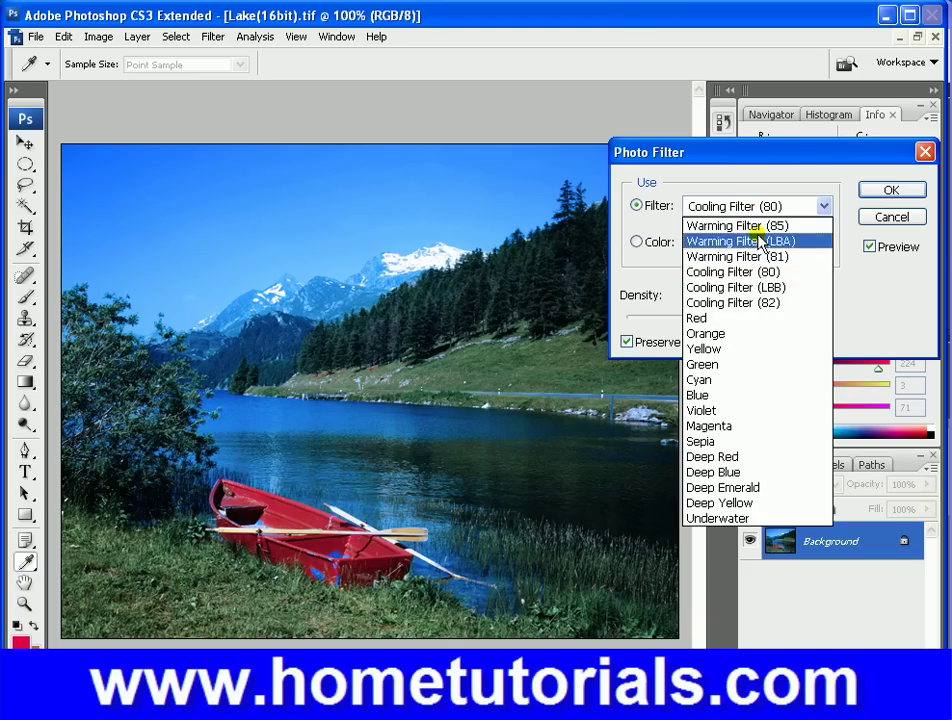
pyautogui.click(762, 288)
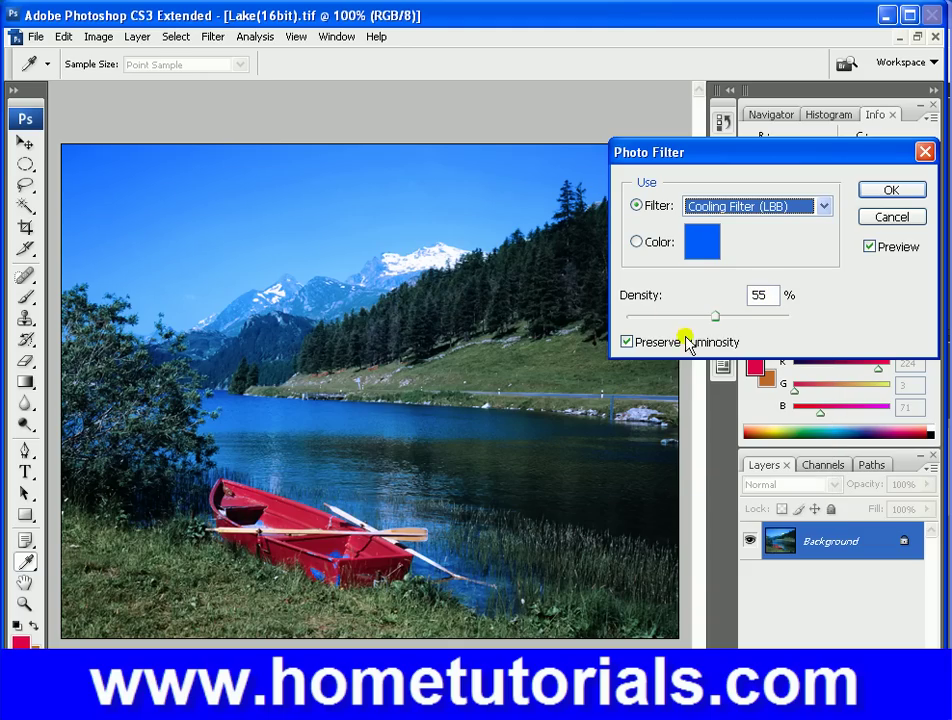
pyautogui.click(778, 212)
pyautogui.click(778, 302)
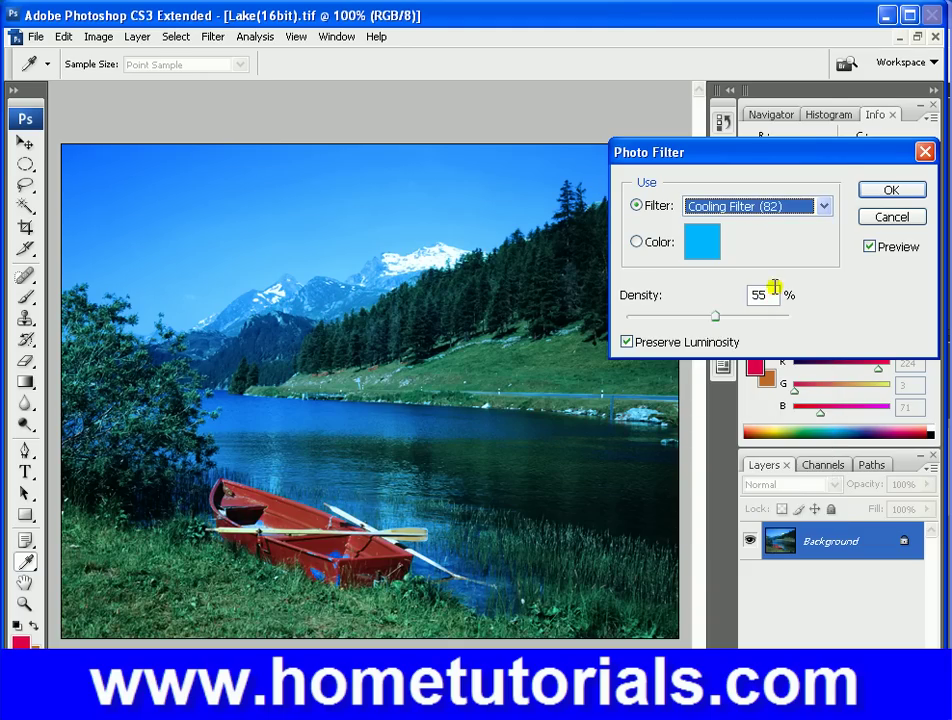
pyautogui.click(752, 218)
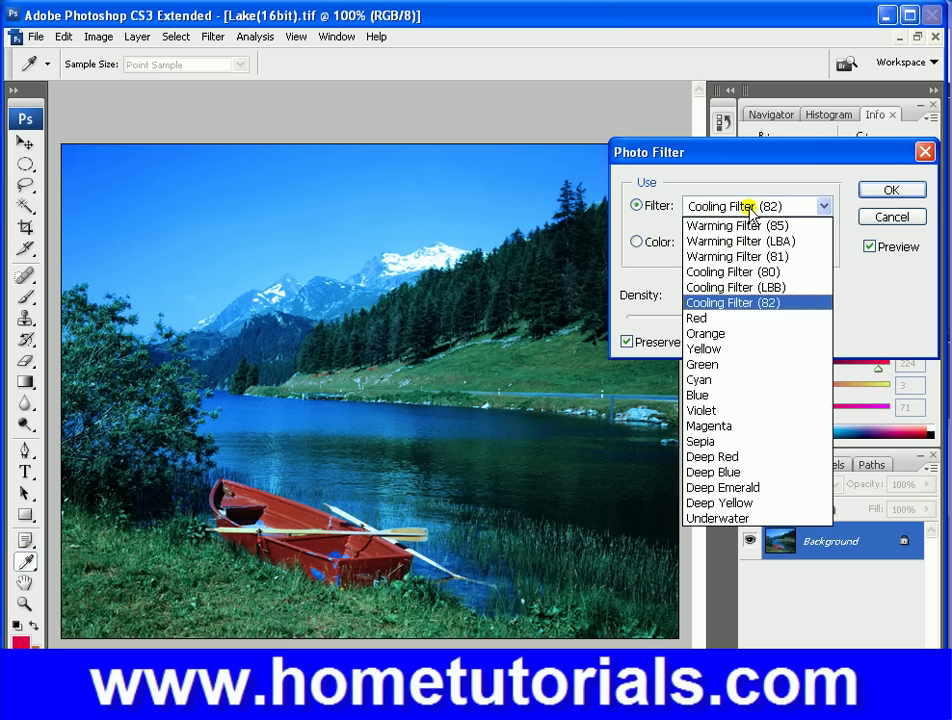
pyautogui.click(737, 334)
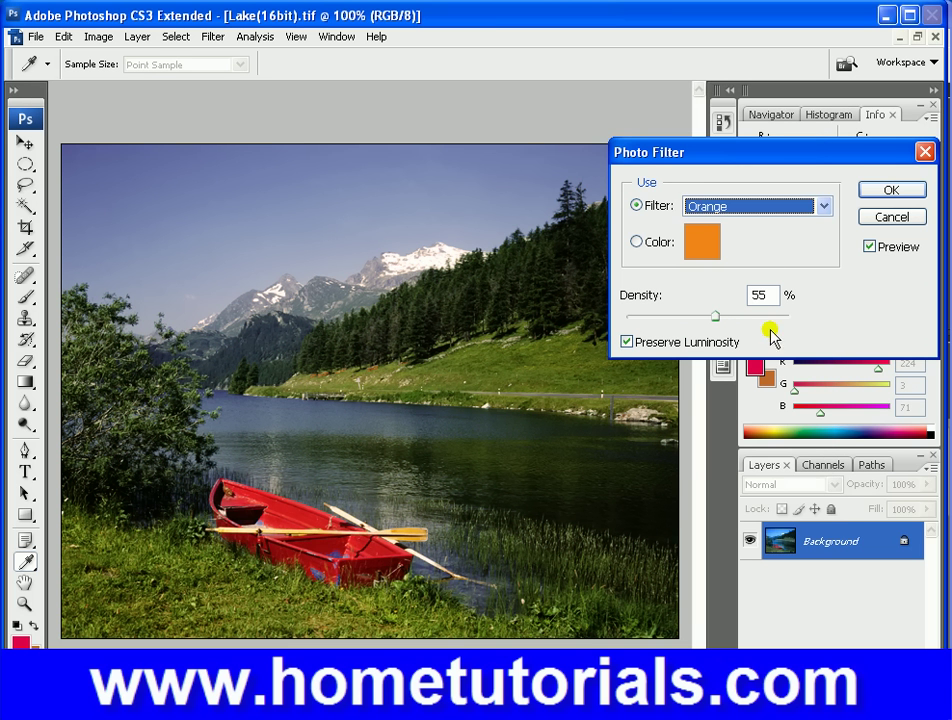
pyautogui.click(763, 318)
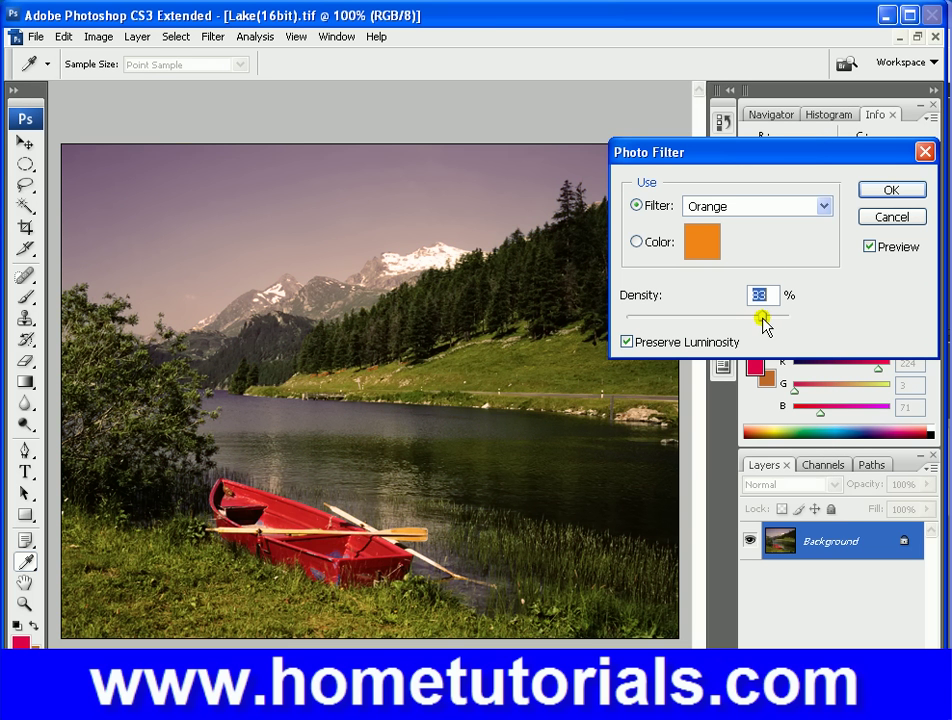
# Step: Try the Green filter and the Sepia filter at 100 % density on the image, and discard the photo filter
pyautogui.click(737, 213)
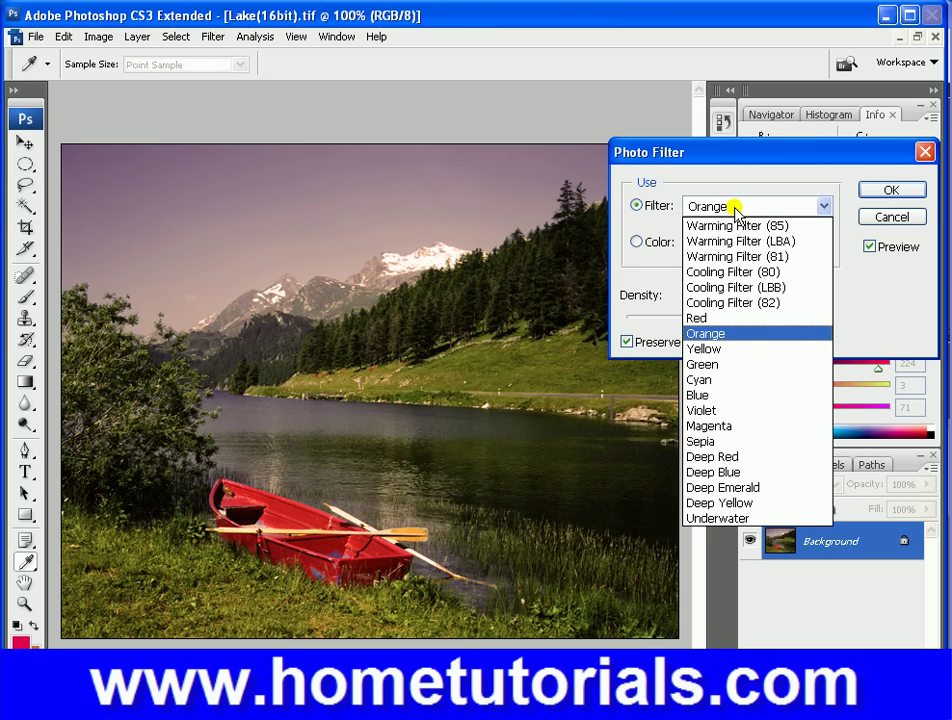
pyautogui.click(719, 368)
pyautogui.click(744, 207)
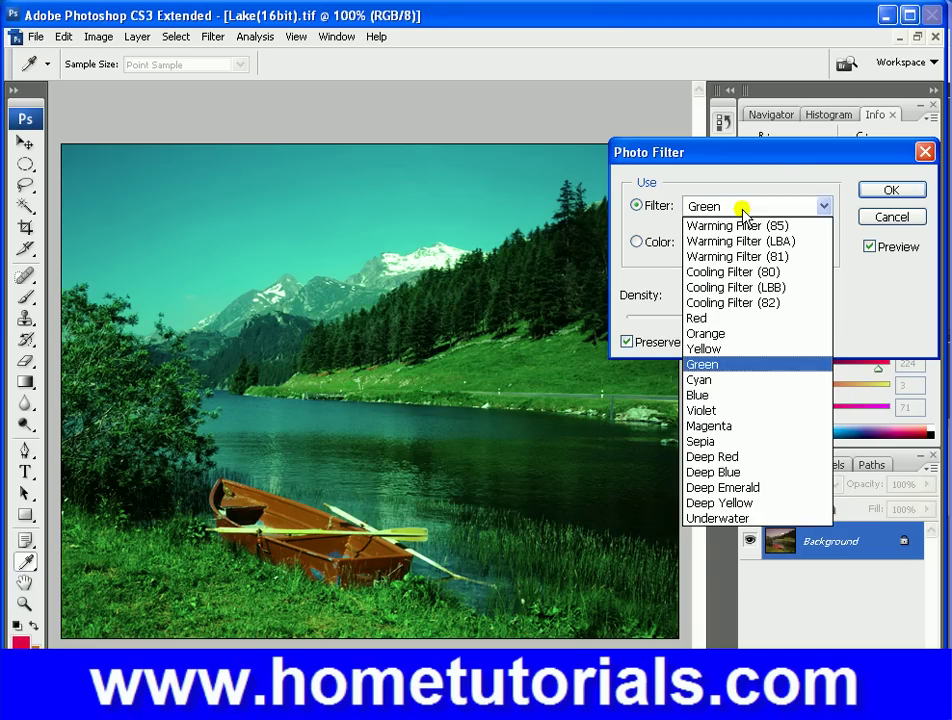
pyautogui.click(721, 442)
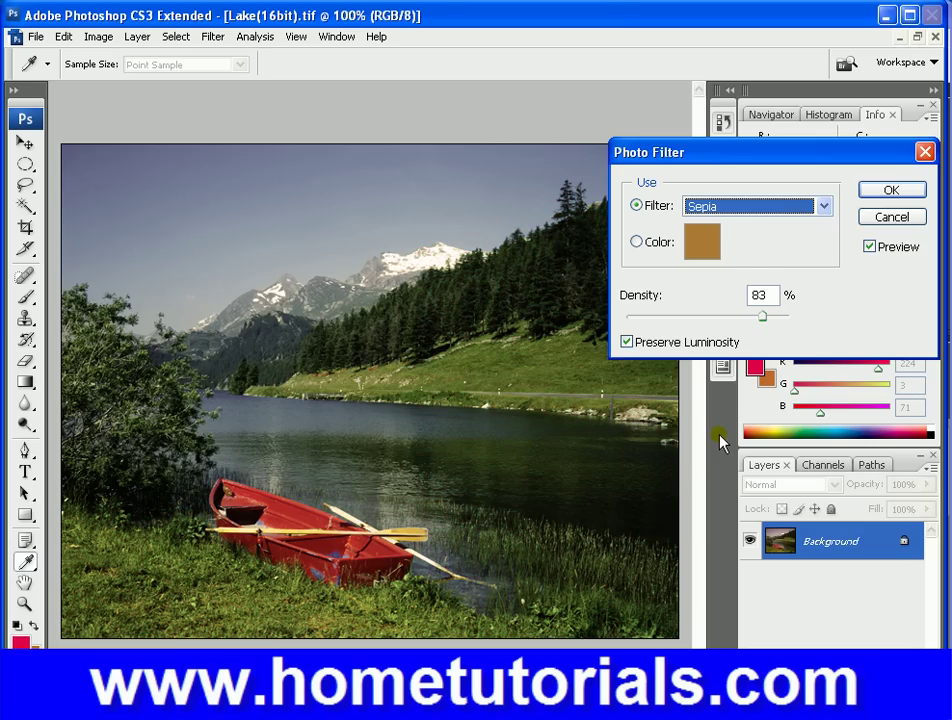
pyautogui.moveTo(785, 318); pyautogui.dragTo(795, 321)
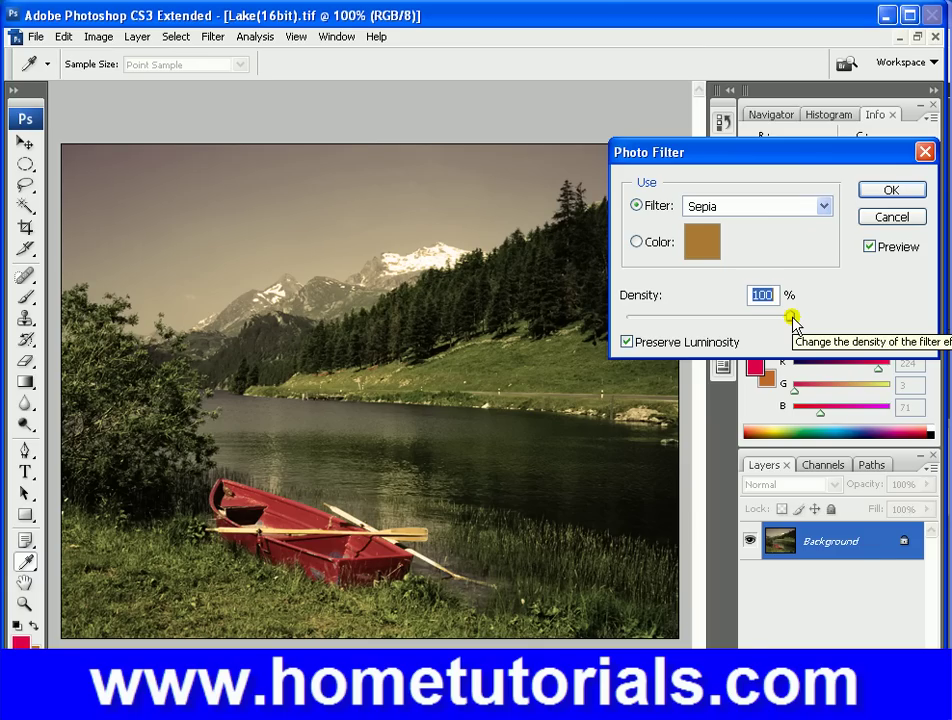
pyautogui.click(883, 218)
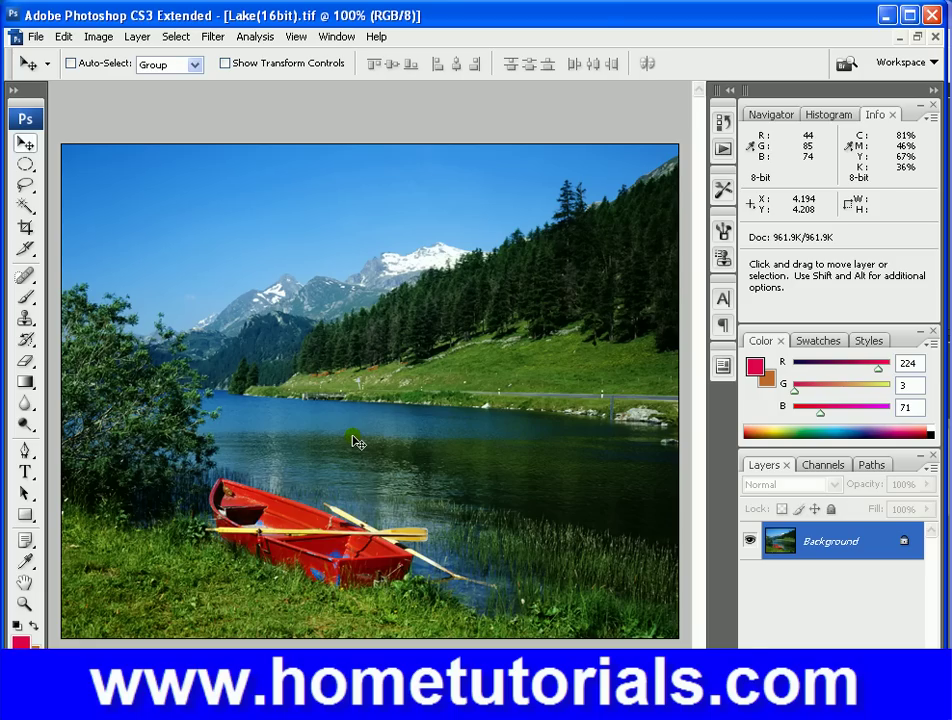
# Step: Desaturate the lake image to turn it into black and white
pyautogui.click(64, 37)
pyautogui.moveTo(96, 37)
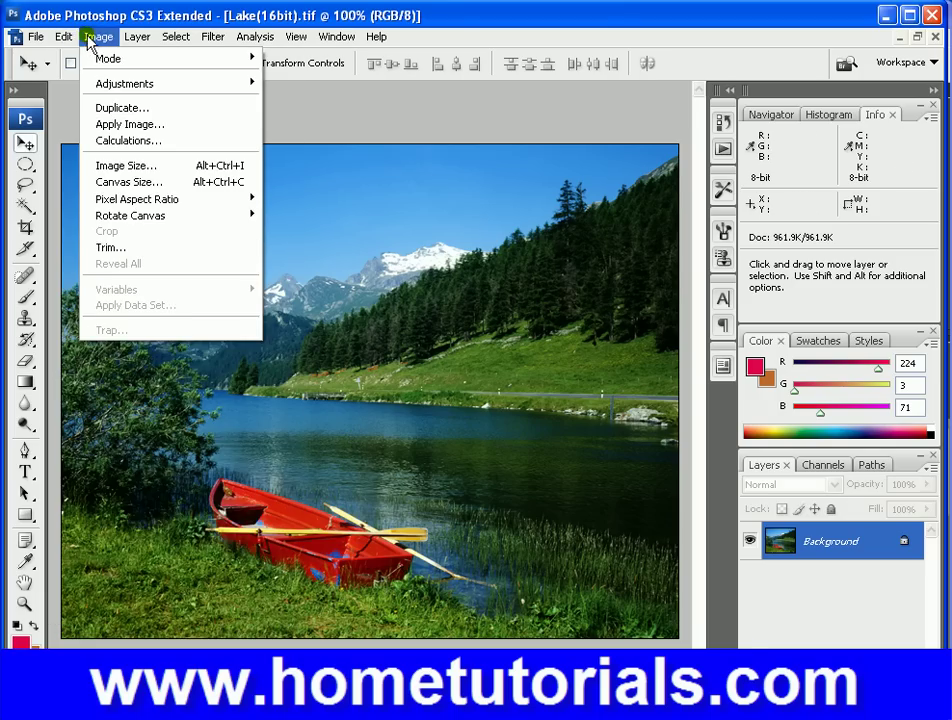
pyautogui.moveTo(121, 83)
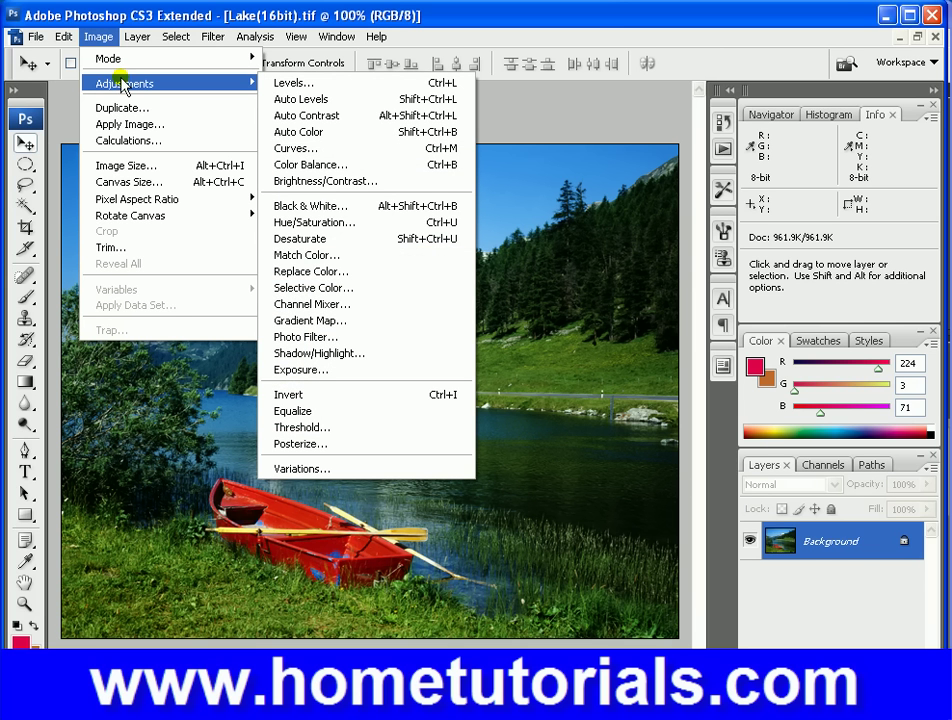
pyautogui.click(370, 257)
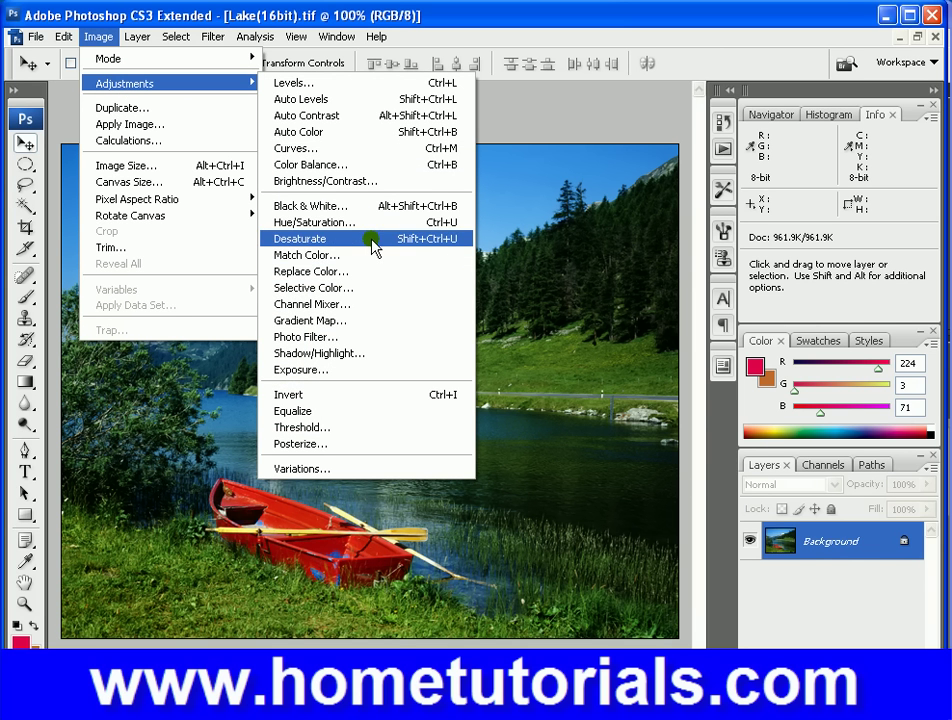
pyautogui.click(300, 239)
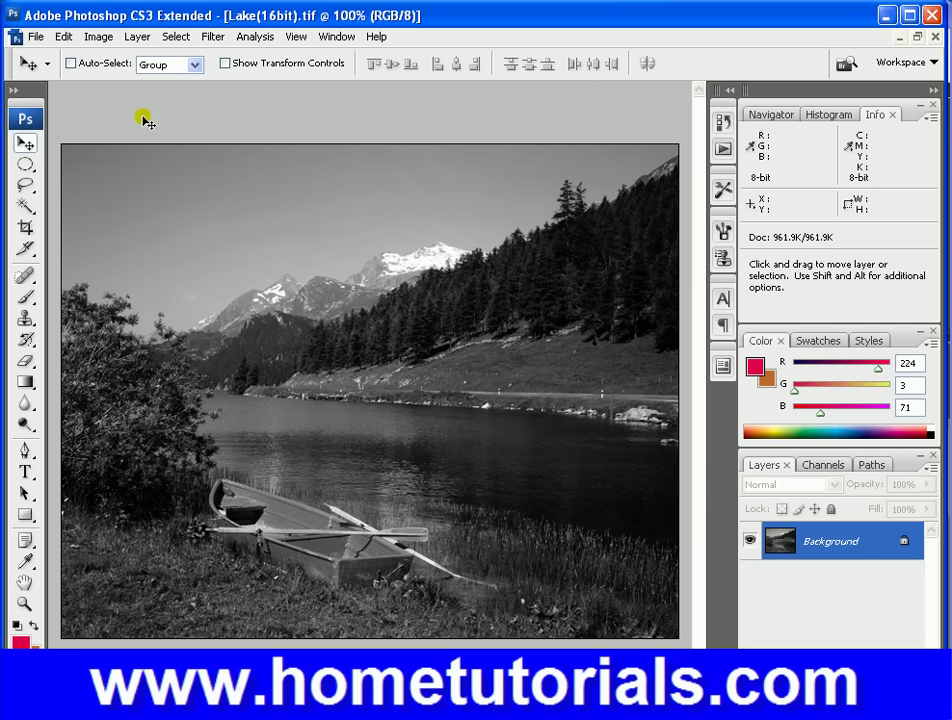
# Step: Try a photo filter on the black-and-white lake image, using Warming Filter (85) at 90 % density
pyautogui.click(104, 37)
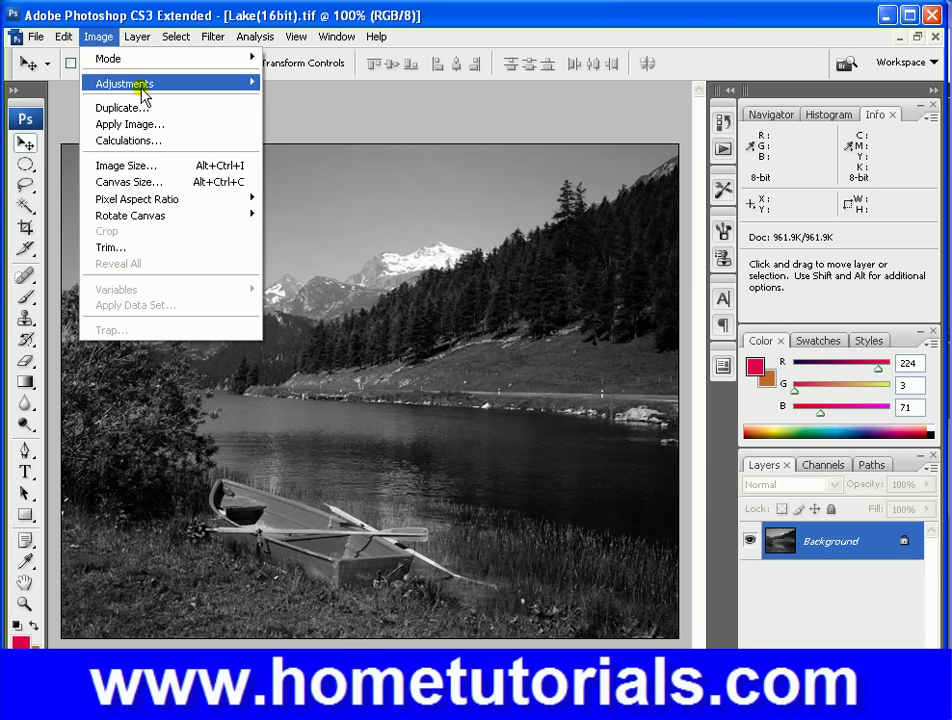
pyautogui.moveTo(140, 84)
pyautogui.click(350, 337)
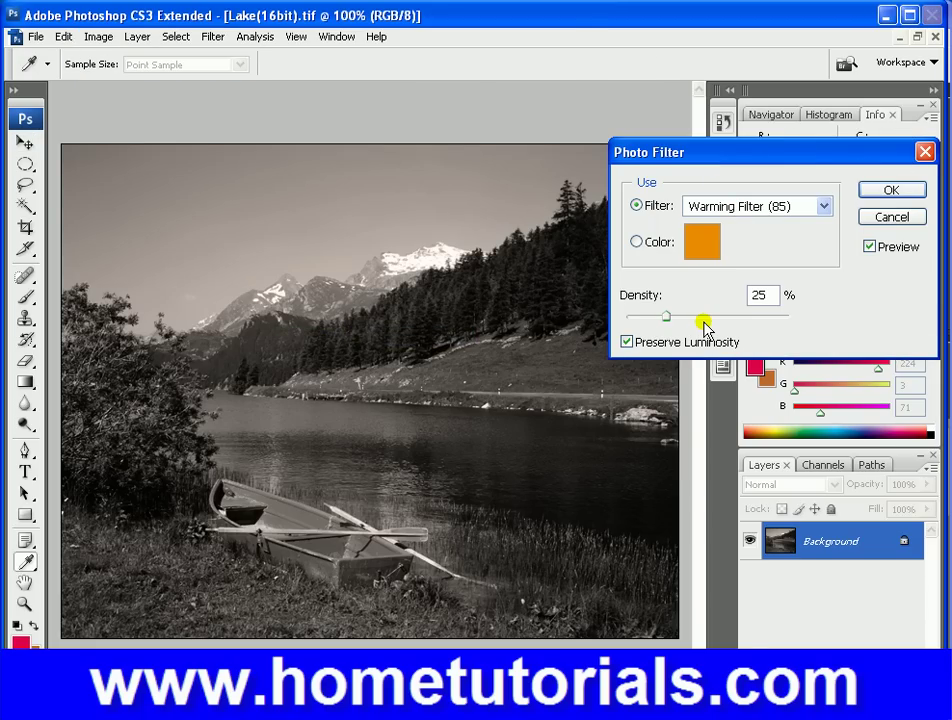
pyautogui.moveTo(701, 321); pyautogui.dragTo(774, 334)
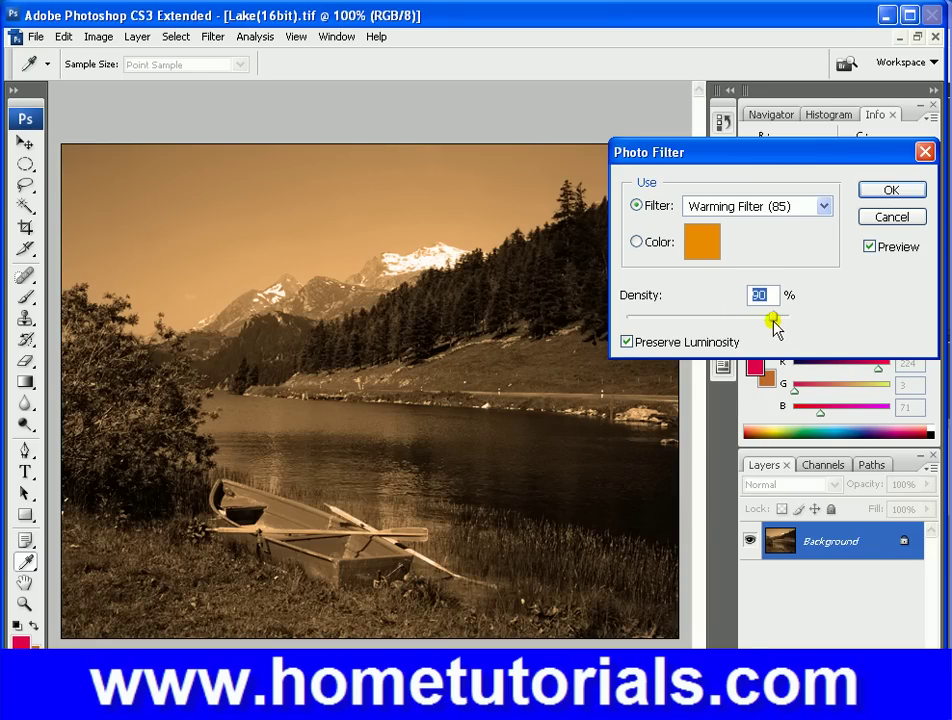
# Step: Try Warming Filter (LBA), Cooling Filter (80) and the Red filter on the image, setting the Red density to 61 %
pyautogui.click(806, 207)
pyautogui.press('Down')
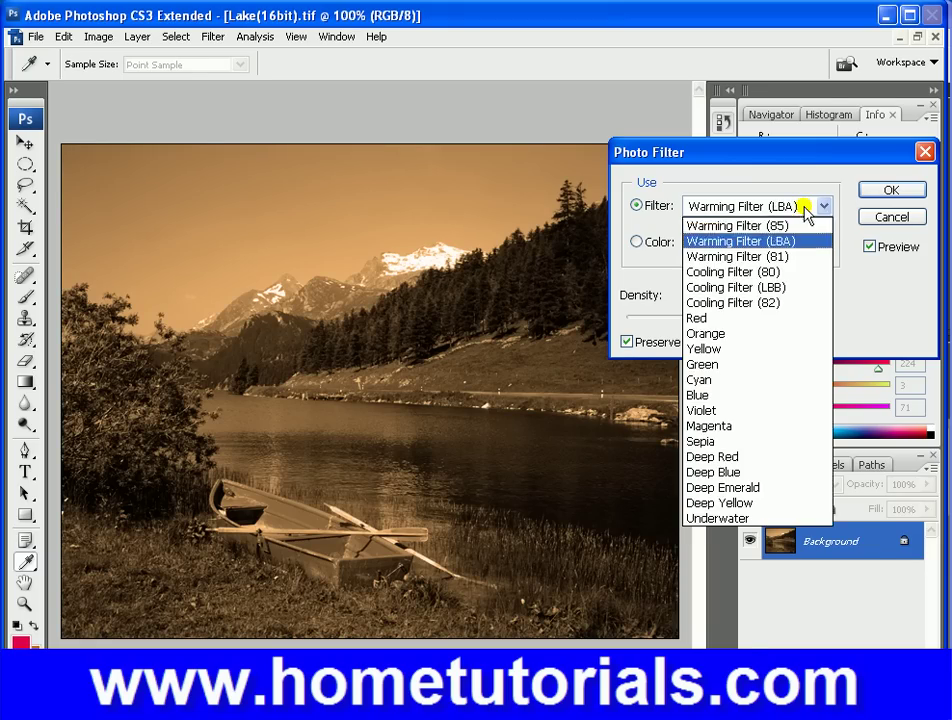
pyautogui.press('Return')
pyautogui.click(806, 209)
pyautogui.press('Down')
pyautogui.press('Down')
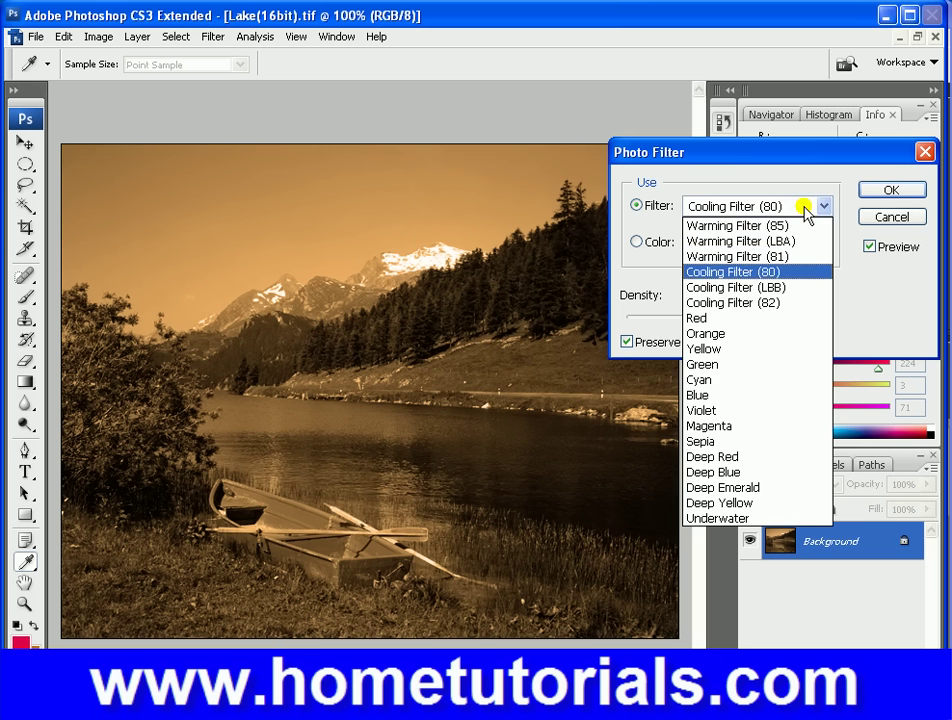
pyautogui.press('Return')
pyautogui.click(806, 210)
pyautogui.click(788, 320)
pyautogui.moveTo(787, 320); pyautogui.dragTo(727, 320)
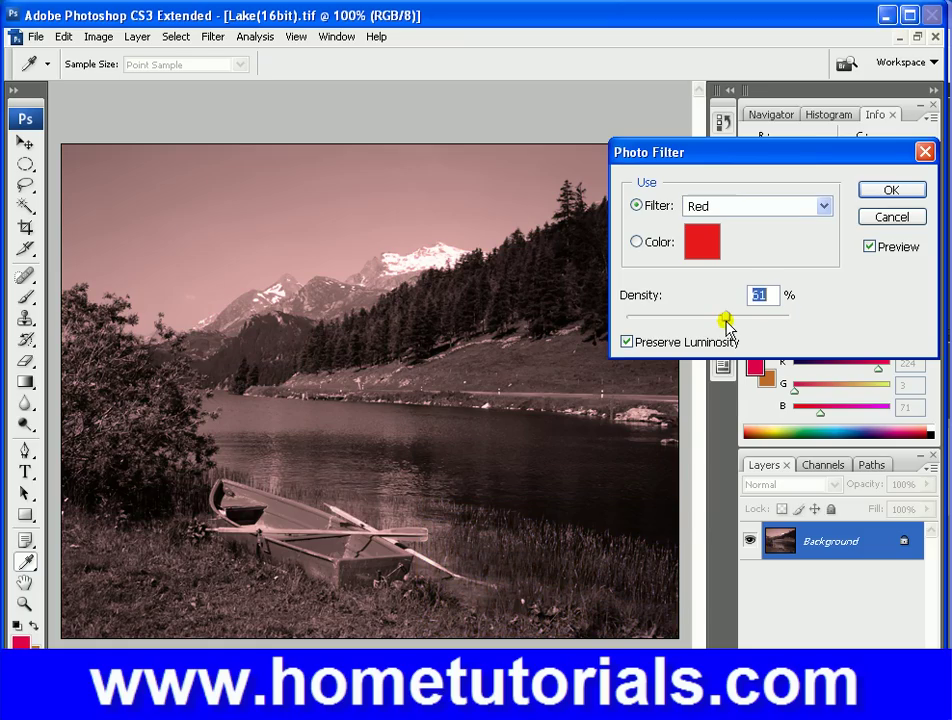
# Step: Try the Violet filter on the image, varying its density and ending at 68 %
pyautogui.click(801, 206)
pyautogui.press('Down')
pyautogui.press('Down')
pyautogui.press('Down')
pyautogui.press('Down')
pyautogui.press('Down')
pyautogui.press('Down')
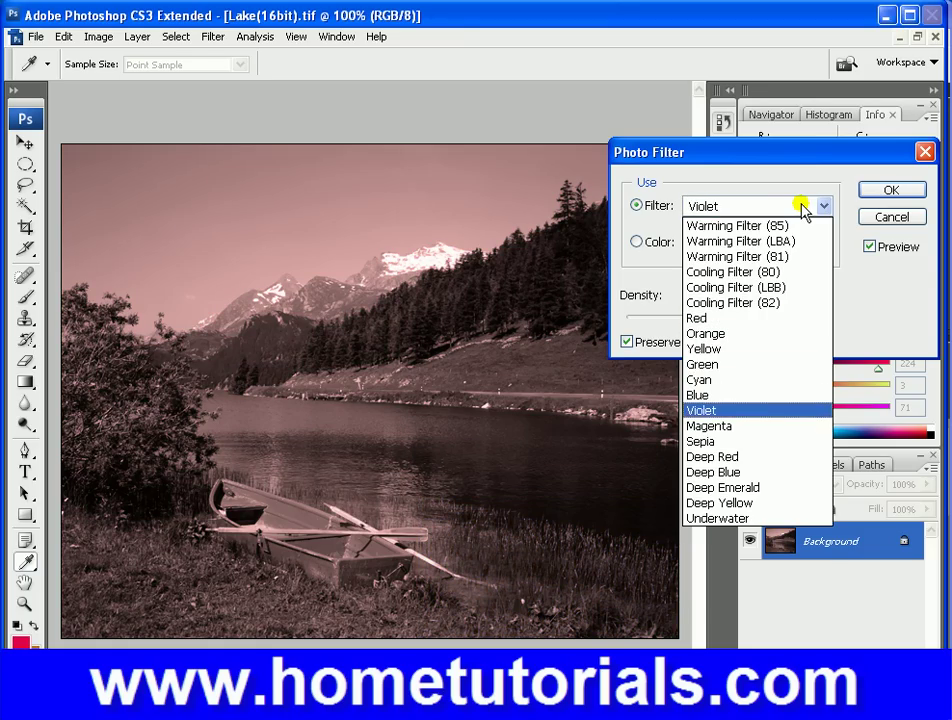
pyautogui.press('Return')
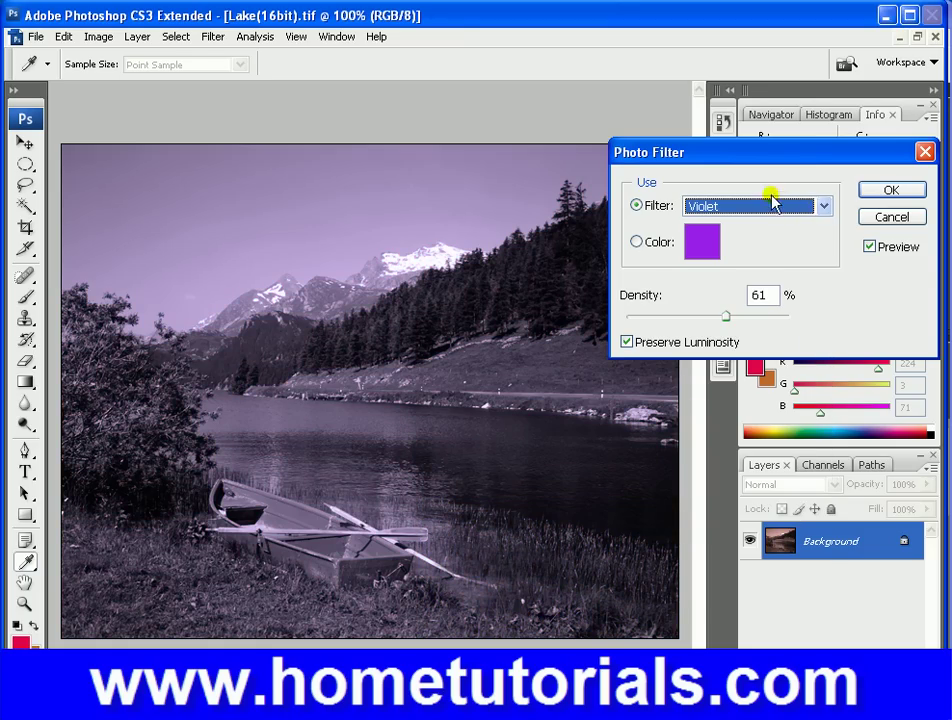
pyautogui.click(683, 318)
pyautogui.moveTo(683, 318); pyautogui.dragTo(736, 318)
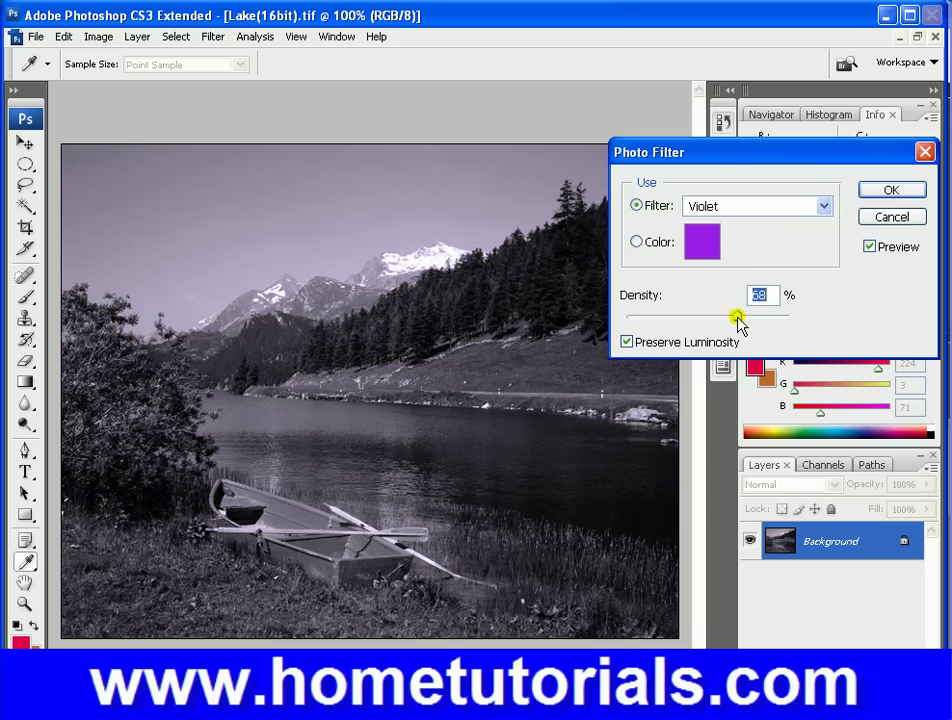
# Step: Try the Sepia filter on the image at 100 % density
pyautogui.click(718, 208)
pyautogui.press('Down')
pyautogui.press('Down')
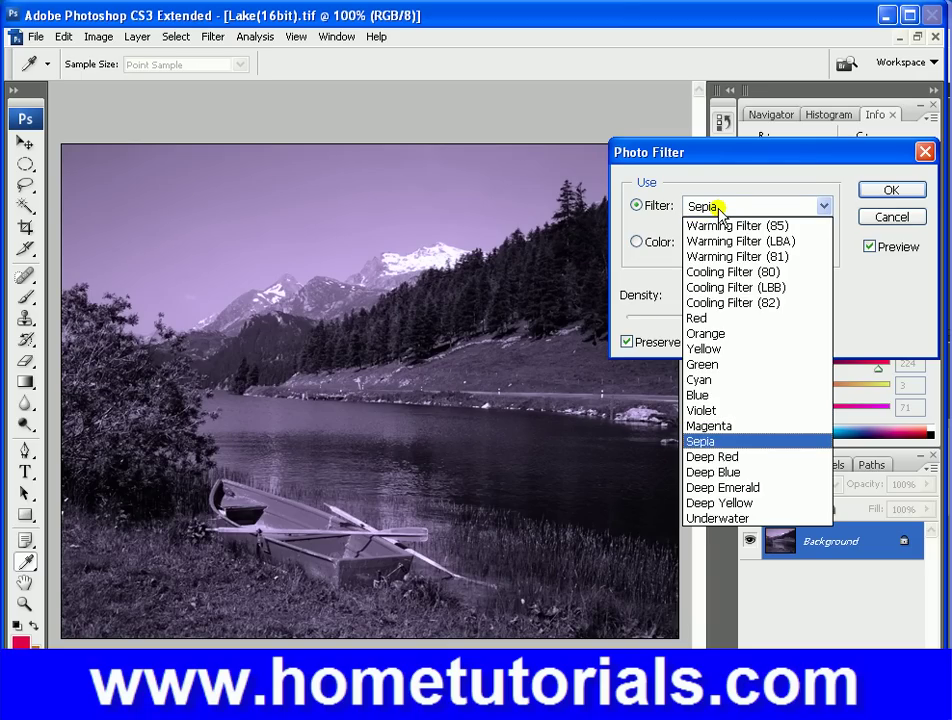
pyautogui.click(718, 208)
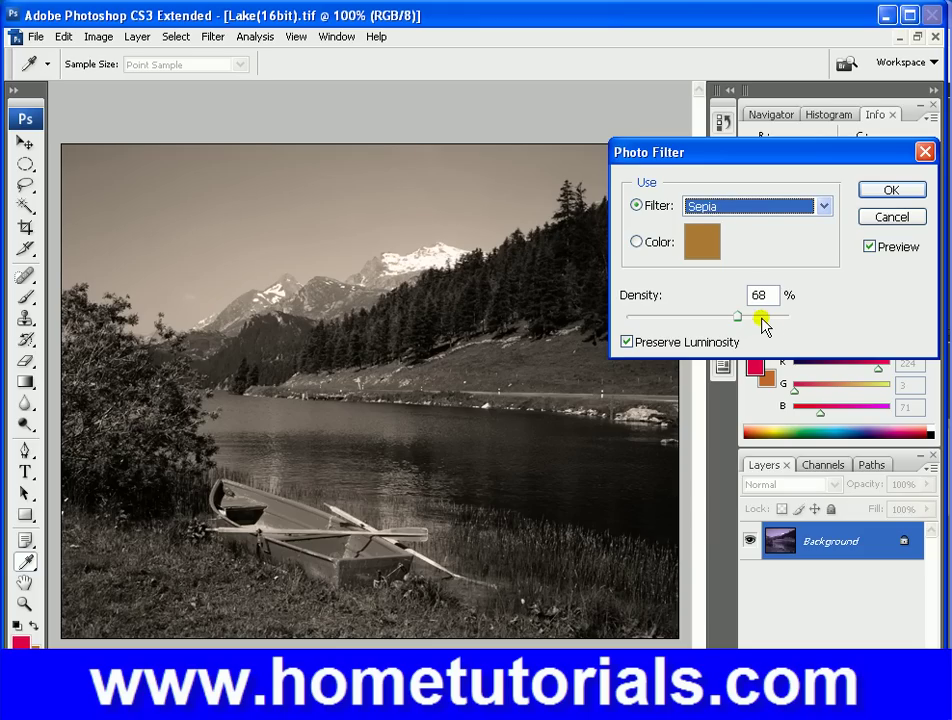
pyautogui.moveTo(761, 318); pyautogui.dragTo(794, 323)
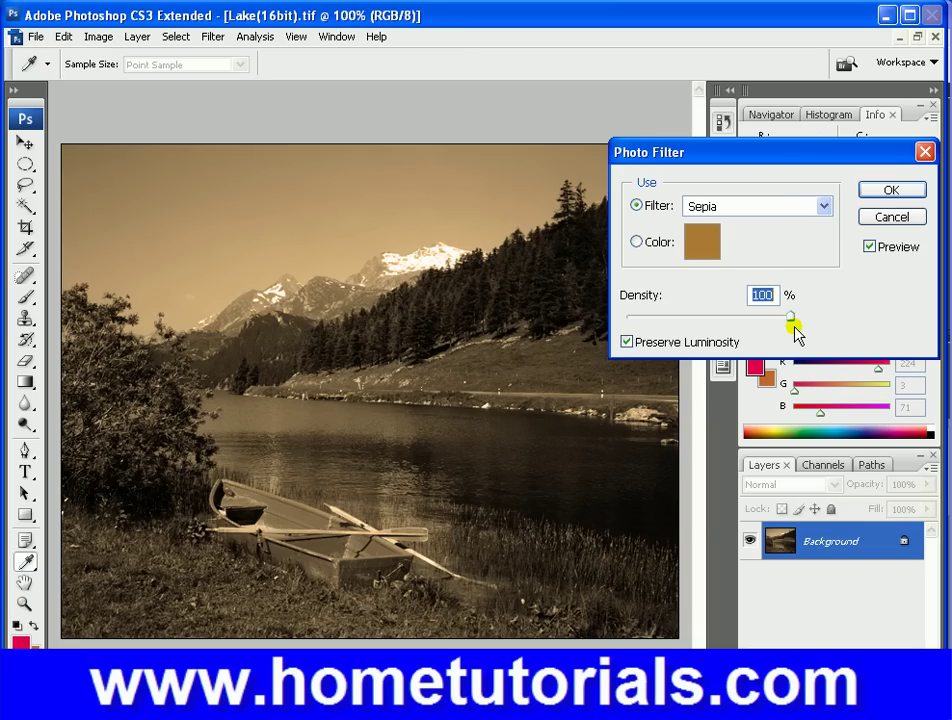
# Step: Try the Underwater filter on the image at 100 % density
pyautogui.click(784, 208)
pyautogui.press('Down')
pyautogui.press('Down')
pyautogui.press('Down')
pyautogui.press('Down')
pyautogui.press('Down')
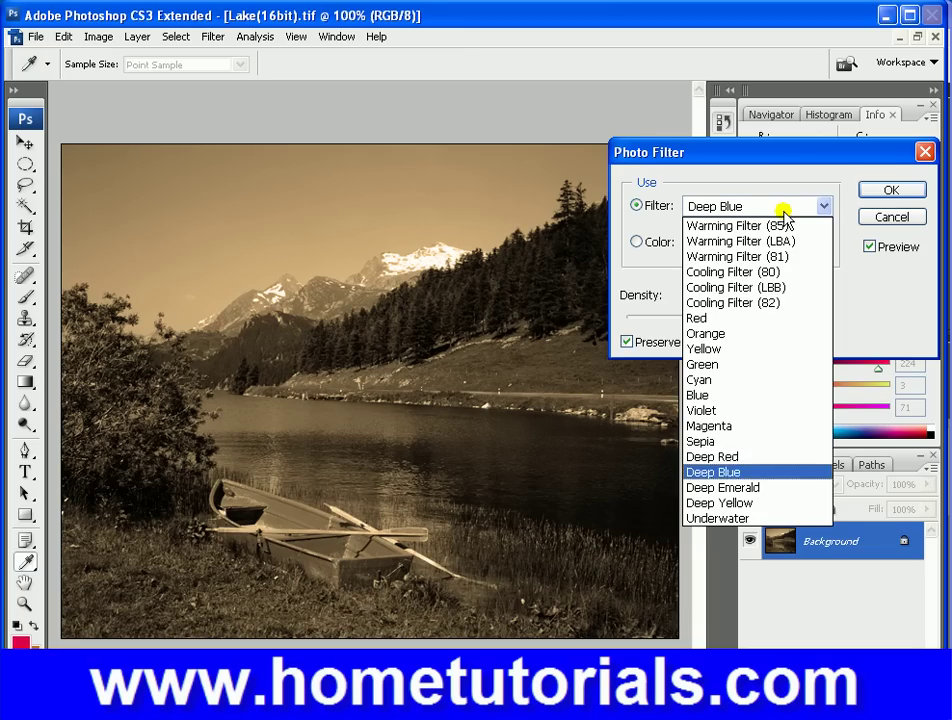
pyautogui.press('Return')
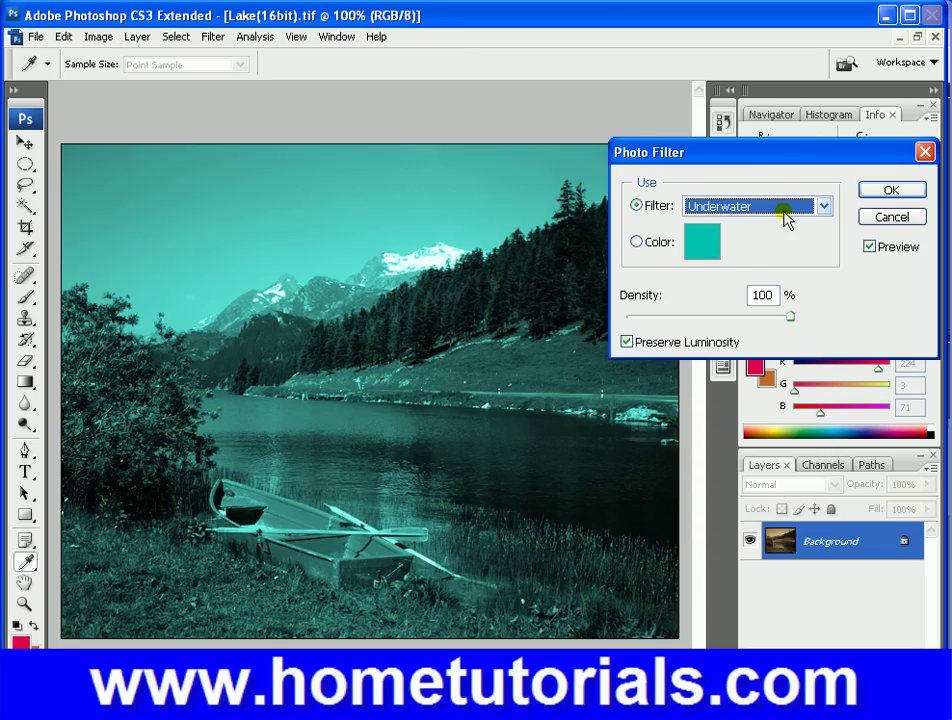
pyautogui.press('Tab')
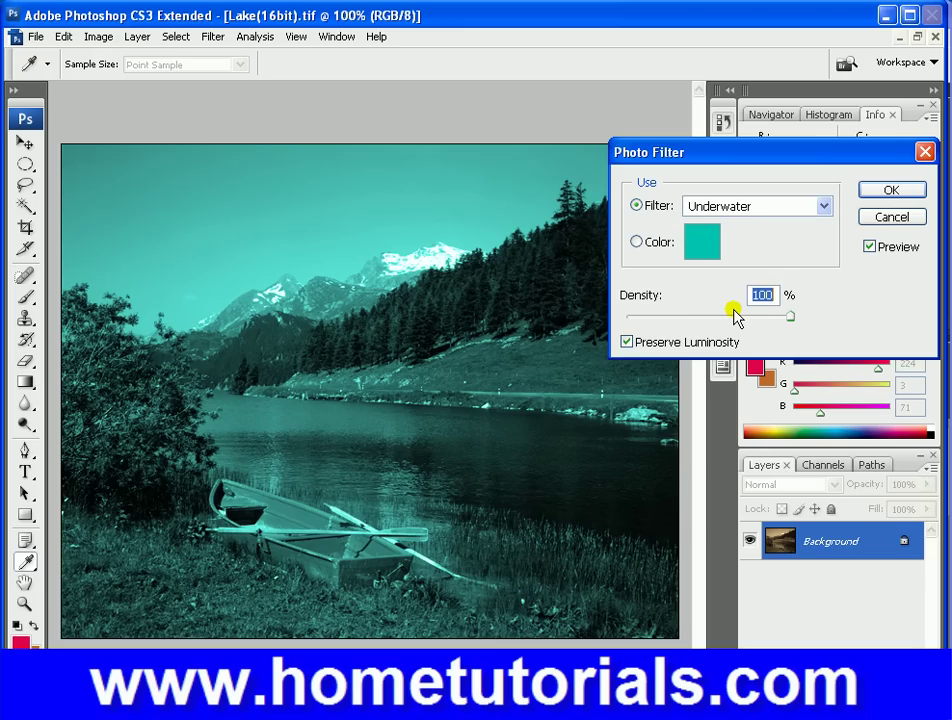
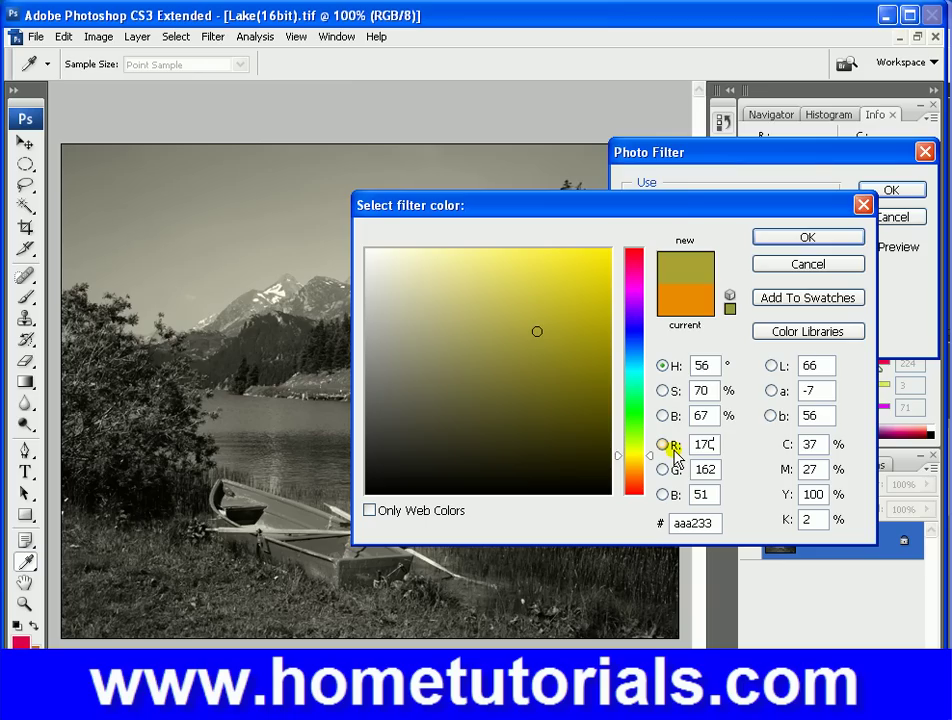
# Step: Set the custom photo filter color to R 170, G 60, B 5 and its density to 99 %
pyautogui.press('Tab')
pyautogui.write('60')
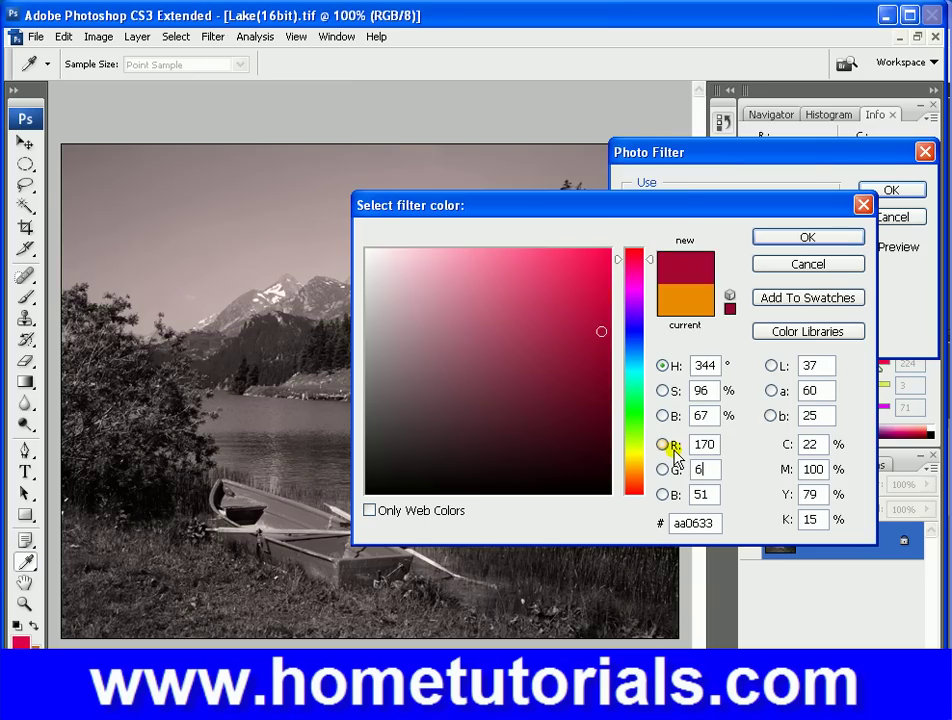
pyautogui.press('Tab')
pyautogui.write('5')
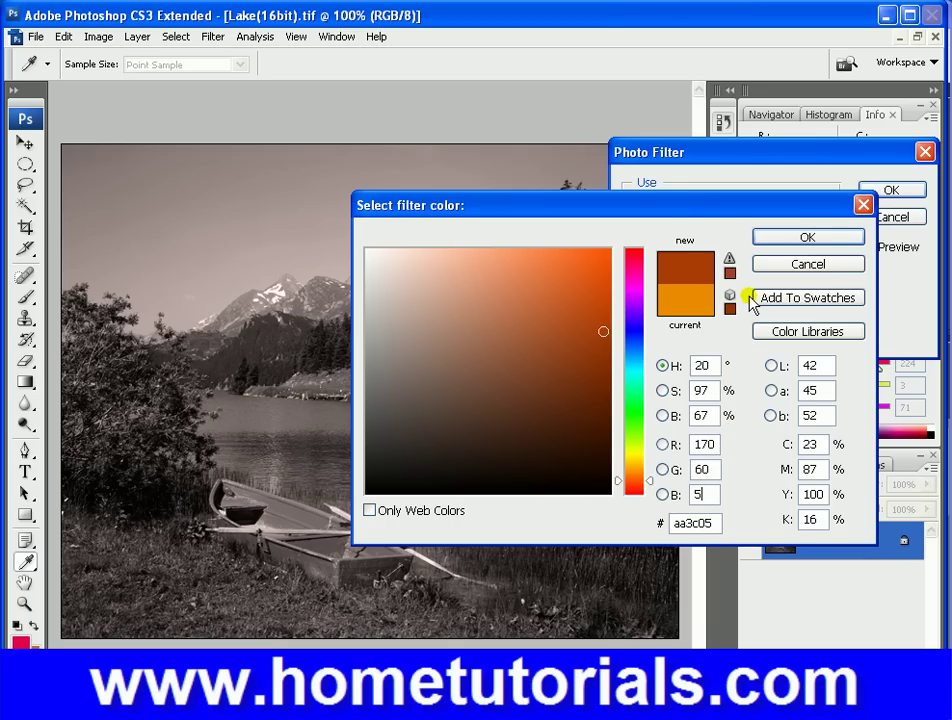
pyautogui.click(792, 238)
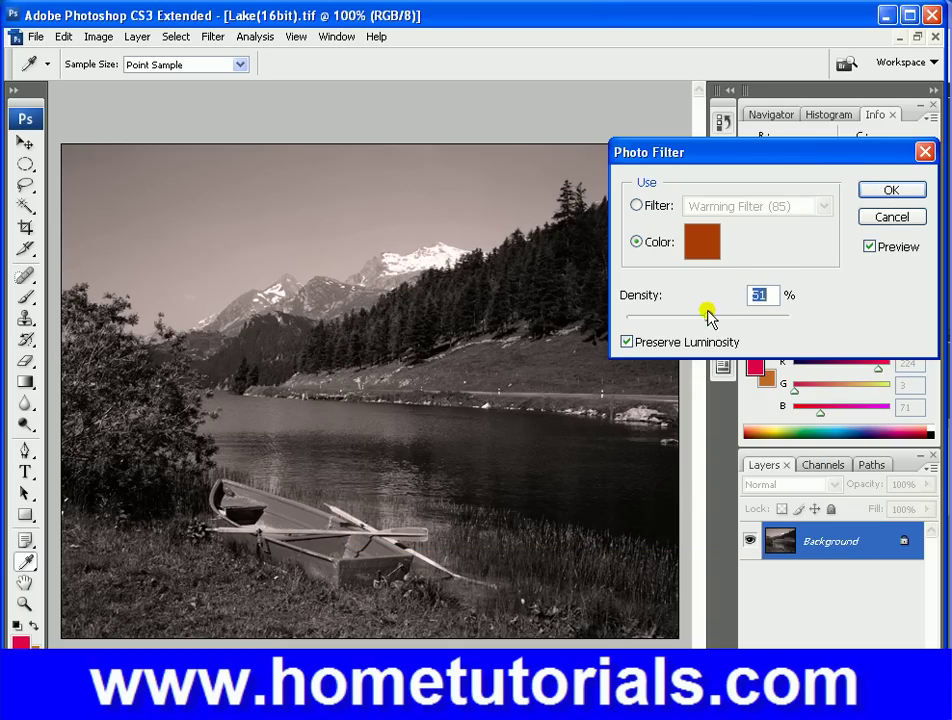
pyautogui.moveTo(707, 318); pyautogui.dragTo(790, 318)
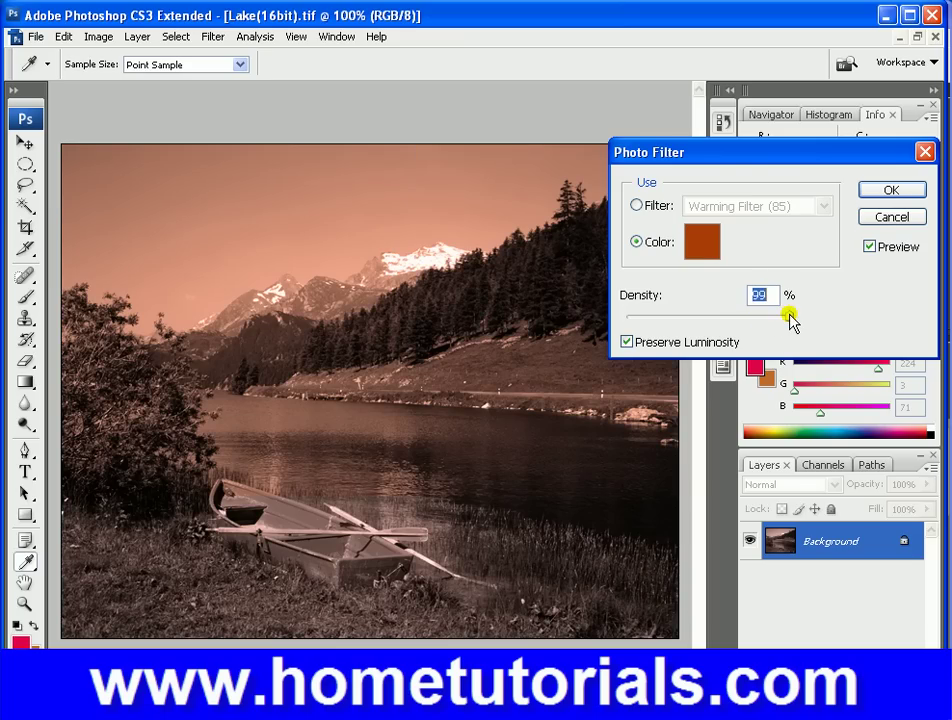
# Step: Shift the custom filter color's hue from rust toward golden orange and raise its red value to 198
pyautogui.click(698, 250)
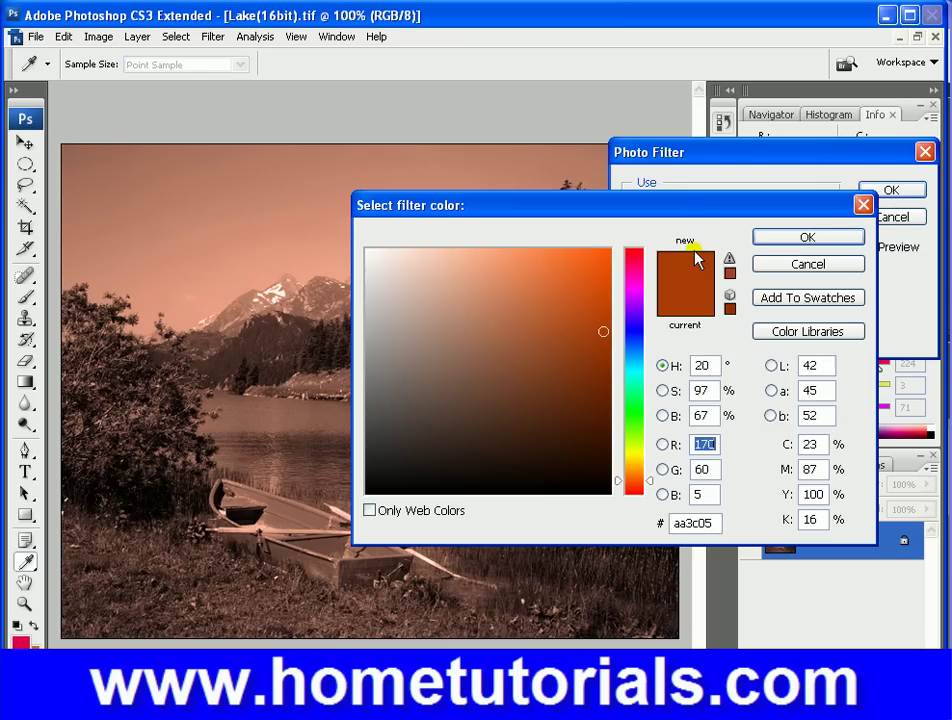
pyautogui.click(633, 468)
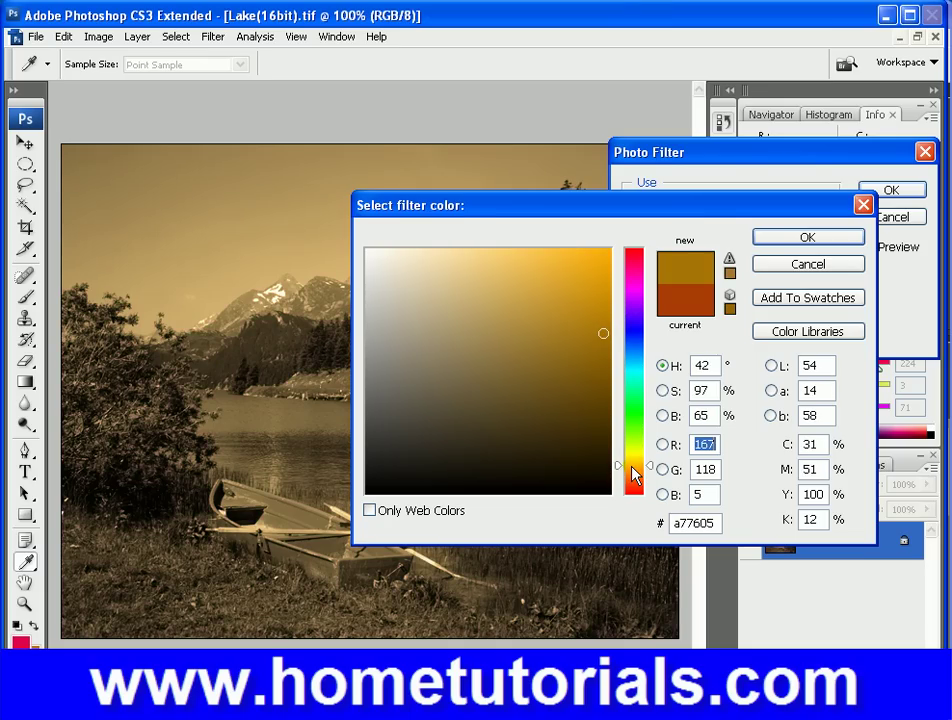
pyautogui.press('Up')
pyautogui.press('Up')
pyautogui.press('Up')
pyautogui.press('Up')
pyautogui.press('Up')
pyautogui.press('Up')
pyautogui.press('Up')
pyautogui.press('Up')
pyautogui.press('Up')
pyautogui.press('Up')
pyautogui.press('Up')
pyautogui.press('Up')
pyautogui.press('Up')
pyautogui.press('Up')
pyautogui.press('Up')
pyautogui.press('Up')
pyautogui.press('Up')
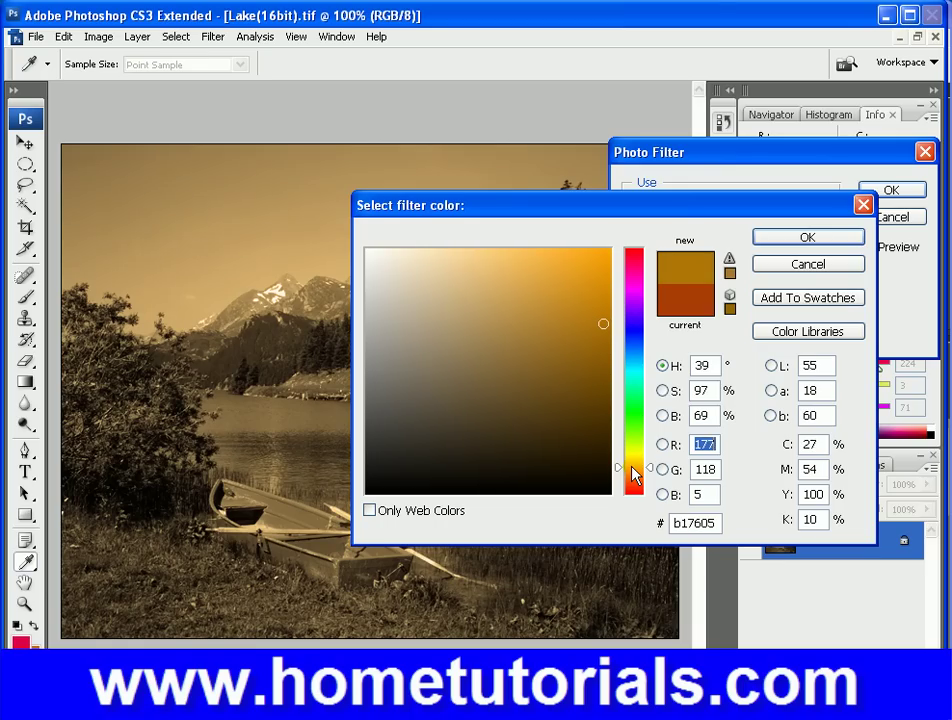
pyautogui.press('Up')
pyautogui.press('Up')
pyautogui.press('Up')
pyautogui.press('Up')
pyautogui.press('Up')
pyautogui.press('Up')
pyautogui.press('Up')
pyautogui.press('Up')
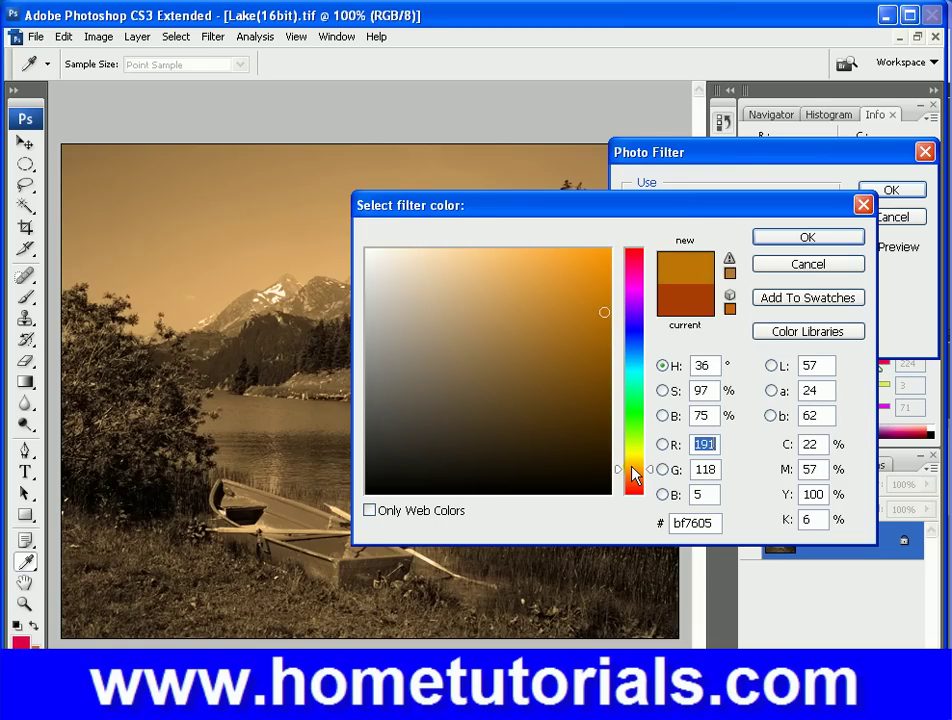
pyautogui.press('Up')
pyautogui.press('Up')
pyautogui.press('Up')
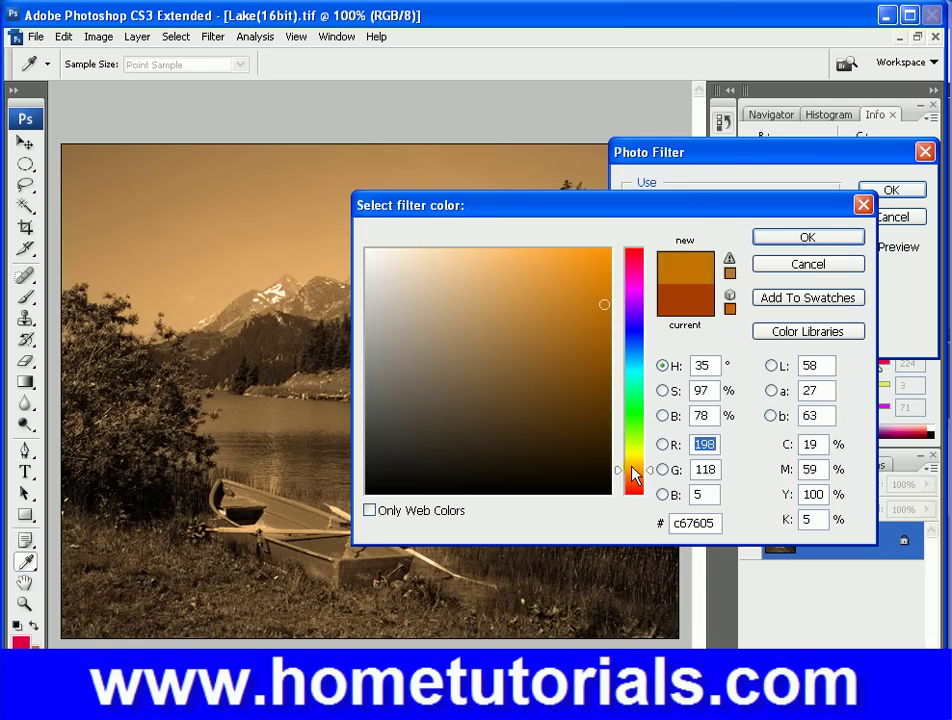
# Step: Fine-tune the hue of the filter color to 35°, giving the orange R 198, G 119, B 5
pyautogui.scroll(6, 634, 476)
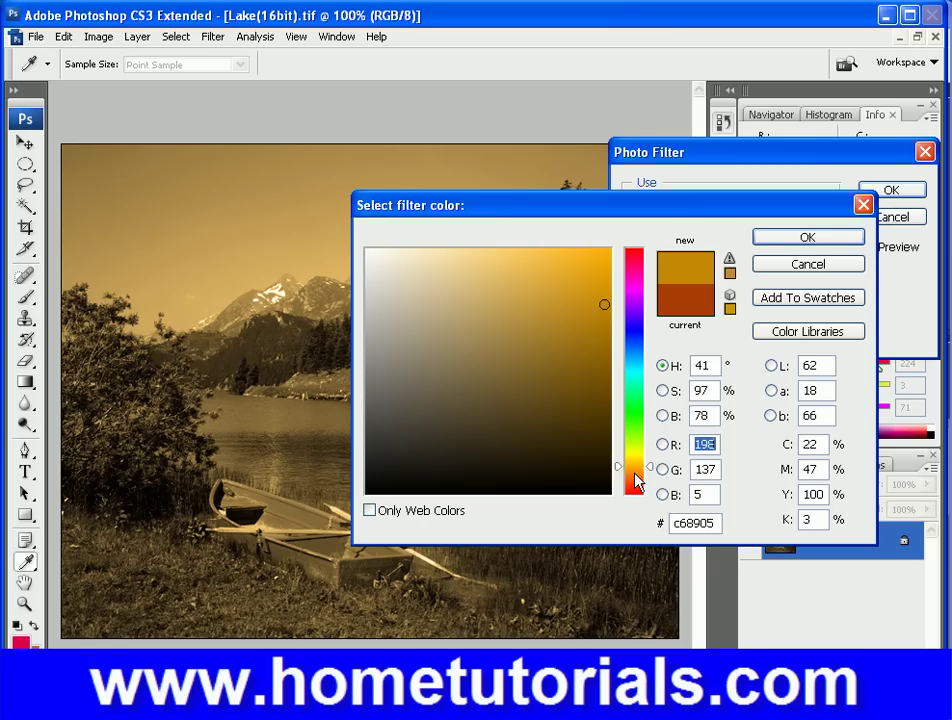
pyautogui.moveTo(632, 467); pyautogui.dragTo(635, 473)
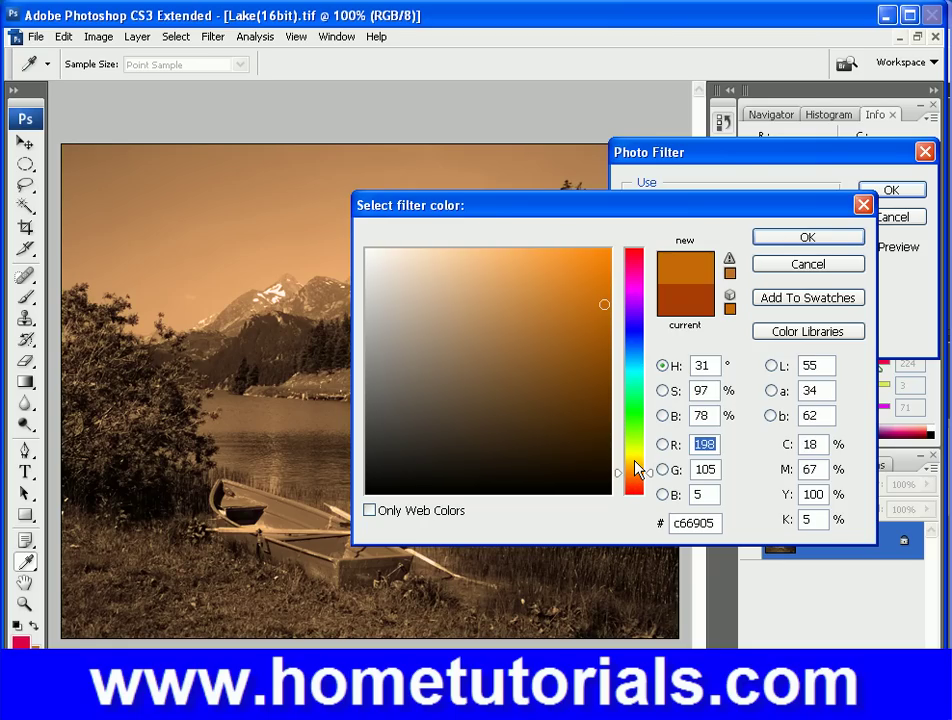
pyautogui.scroll(18, 636, 466)
pyautogui.moveTo(636, 463); pyautogui.dragTo(659, 465)
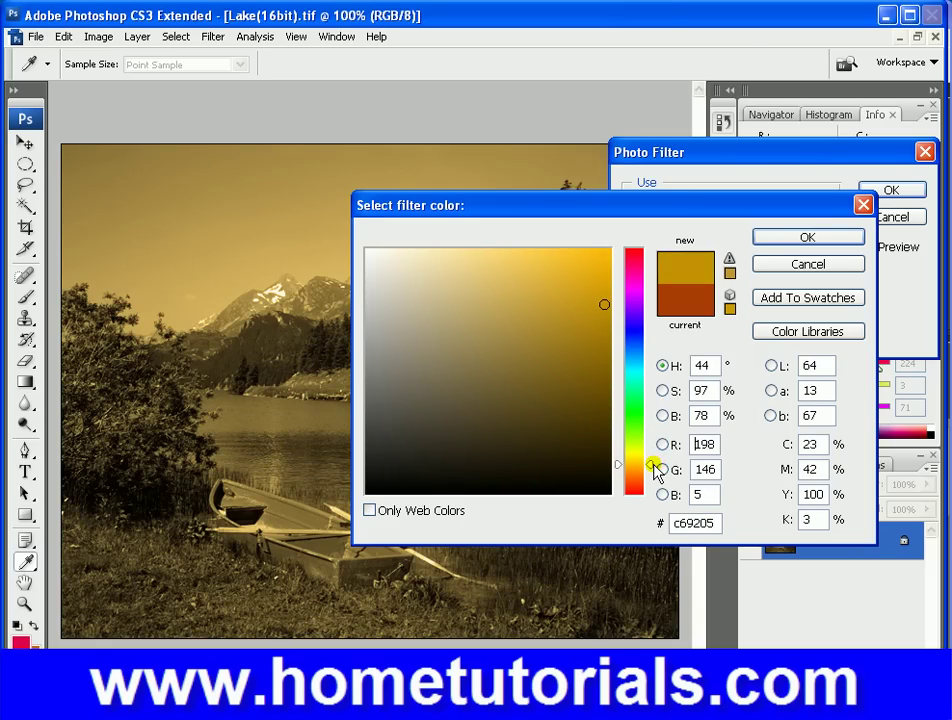
pyautogui.moveTo(655, 474); pyautogui.dragTo(656, 478)
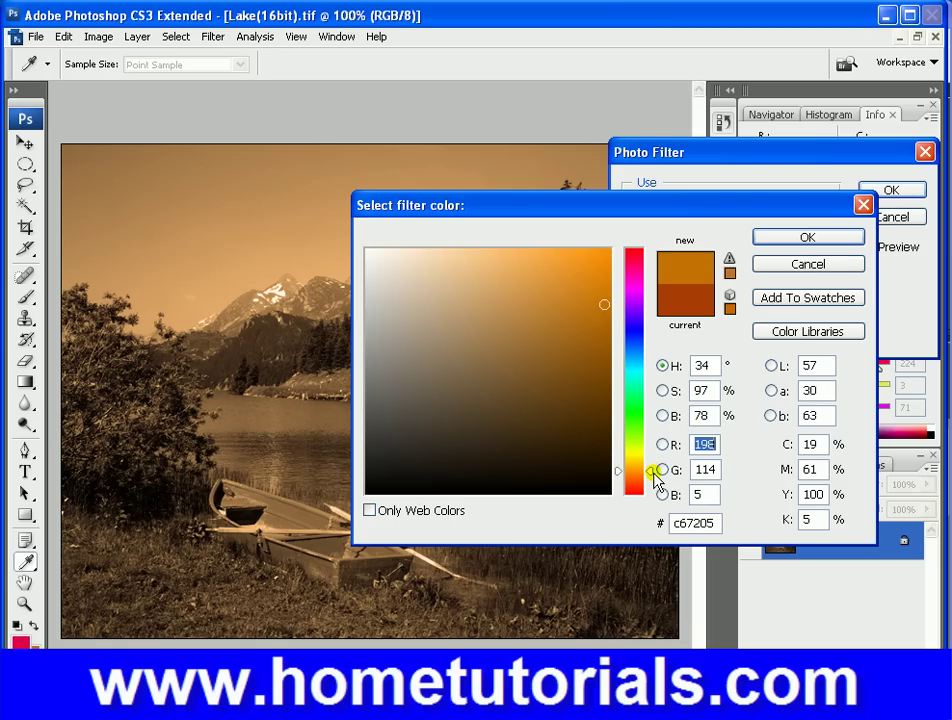
pyautogui.moveTo(655, 474); pyautogui.dragTo(654, 475)
pyautogui.moveTo(655, 477); pyautogui.dragTo(655, 476)
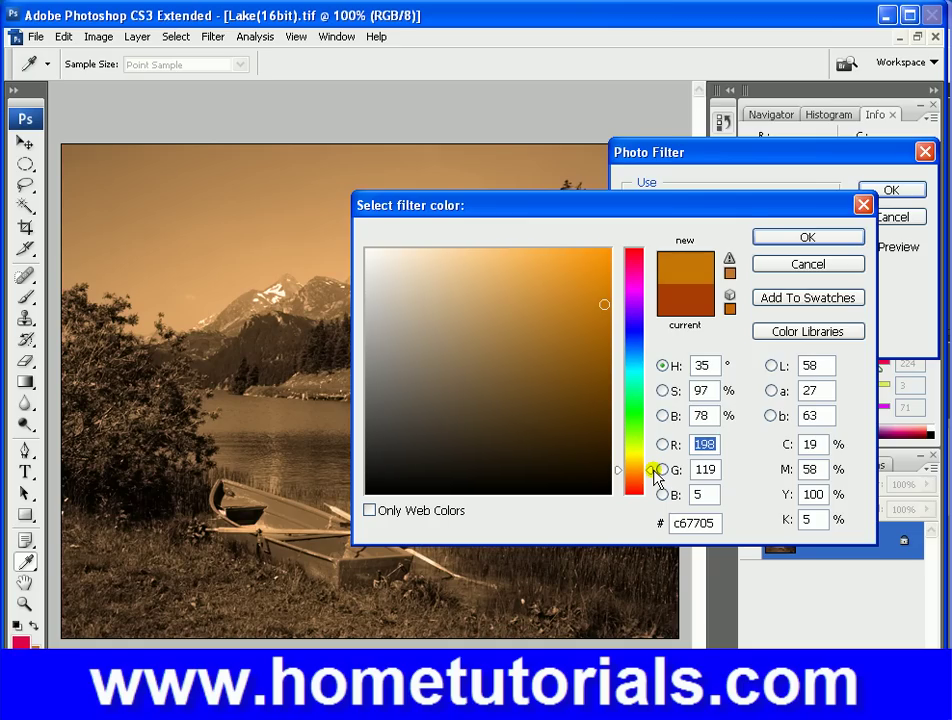
# Step: Accept the orange filter color, set the density to 97 % and apply the photo filter to the image
pyautogui.click(818, 238)
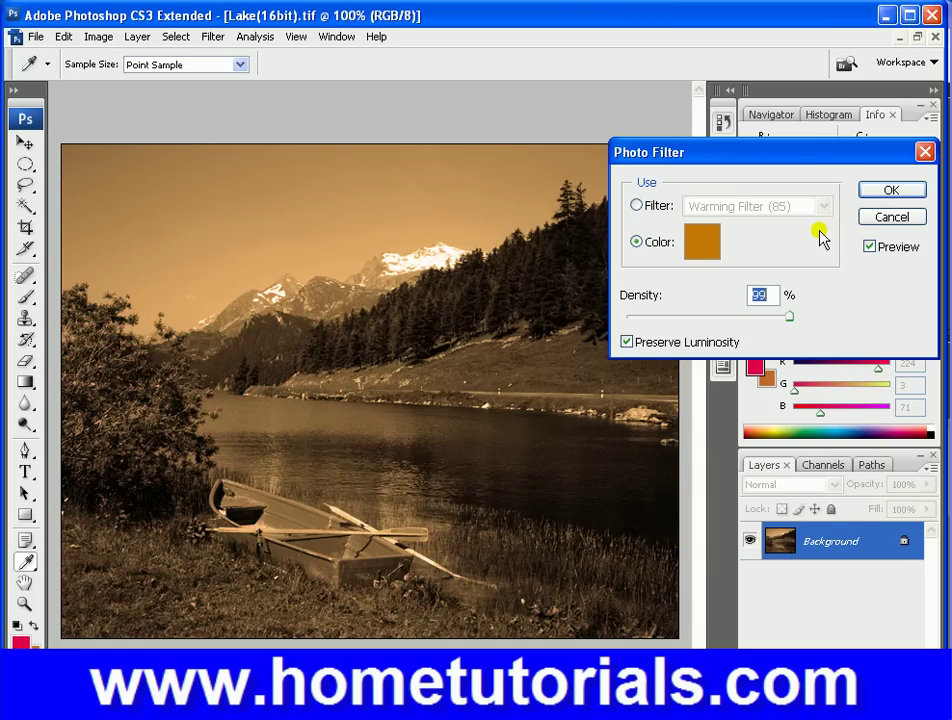
pyautogui.moveTo(789, 316)
pyautogui.mouseDown()
pyautogui.moveTo(770, 316)
pyautogui.moveTo(787, 322)
pyautogui.mouseUp()
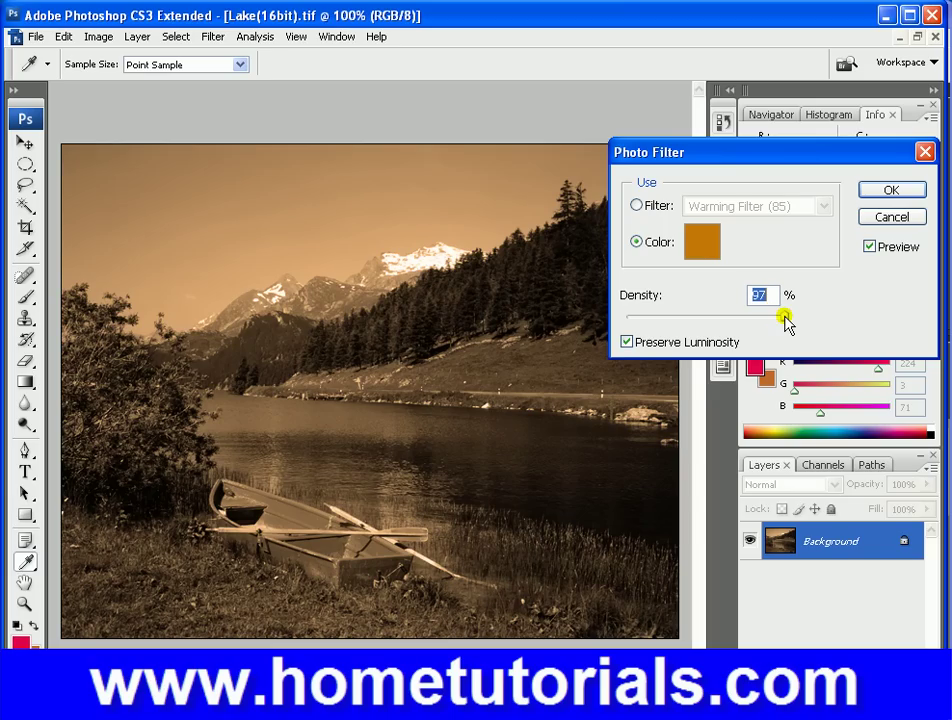
pyautogui.click(866, 190)
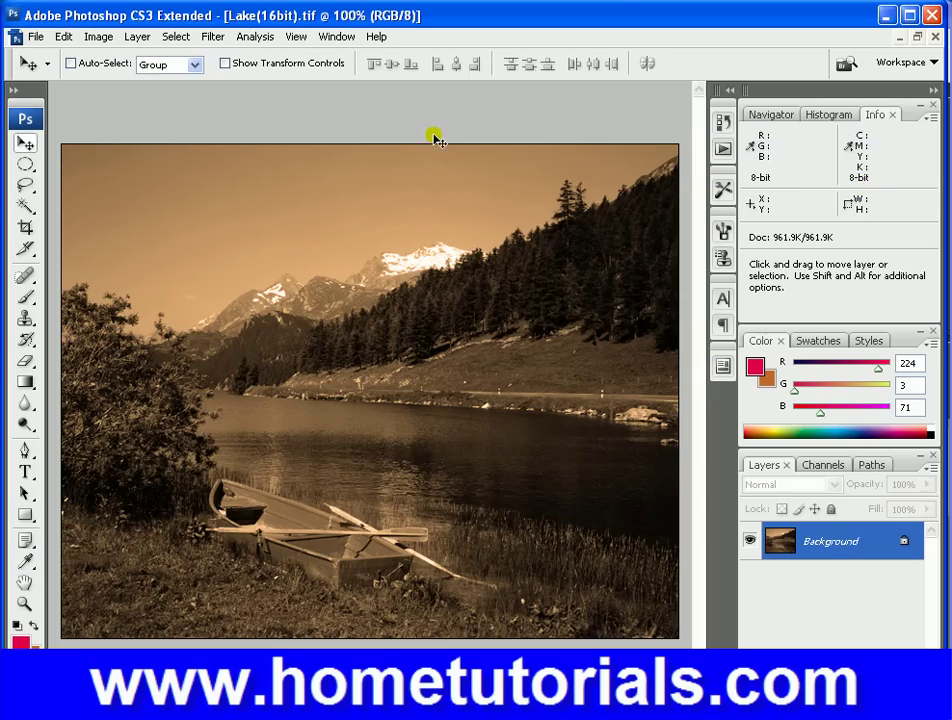
# Step: Preview a Hue/Saturation adjustment on the toned lake photo with saturation raised to +36, and discard it
pyautogui.click(68, 38)
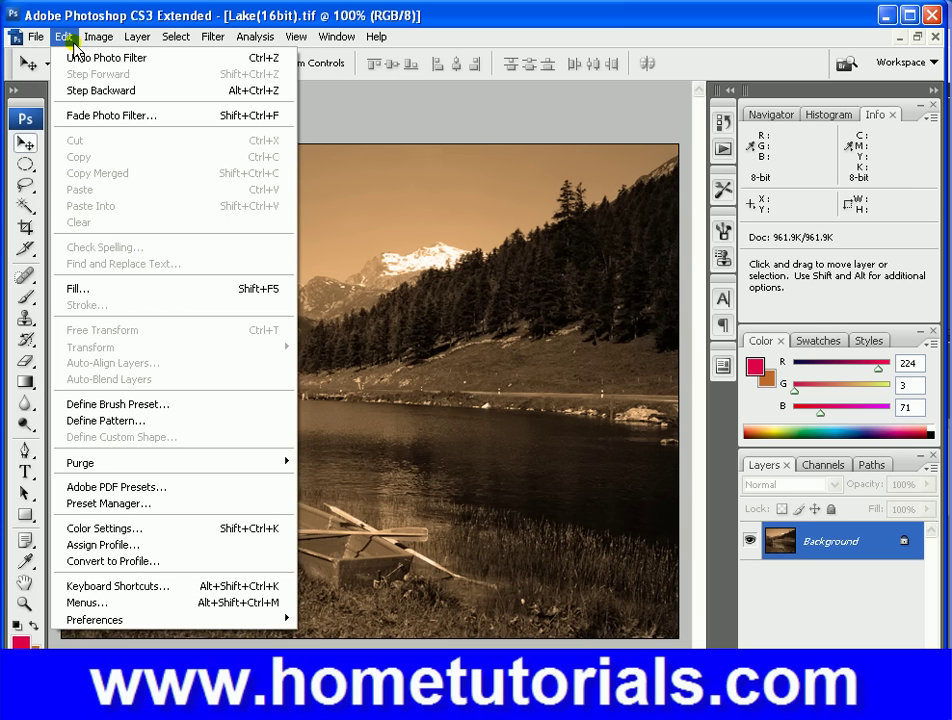
pyautogui.moveTo(100, 36)
pyautogui.moveTo(112, 84)
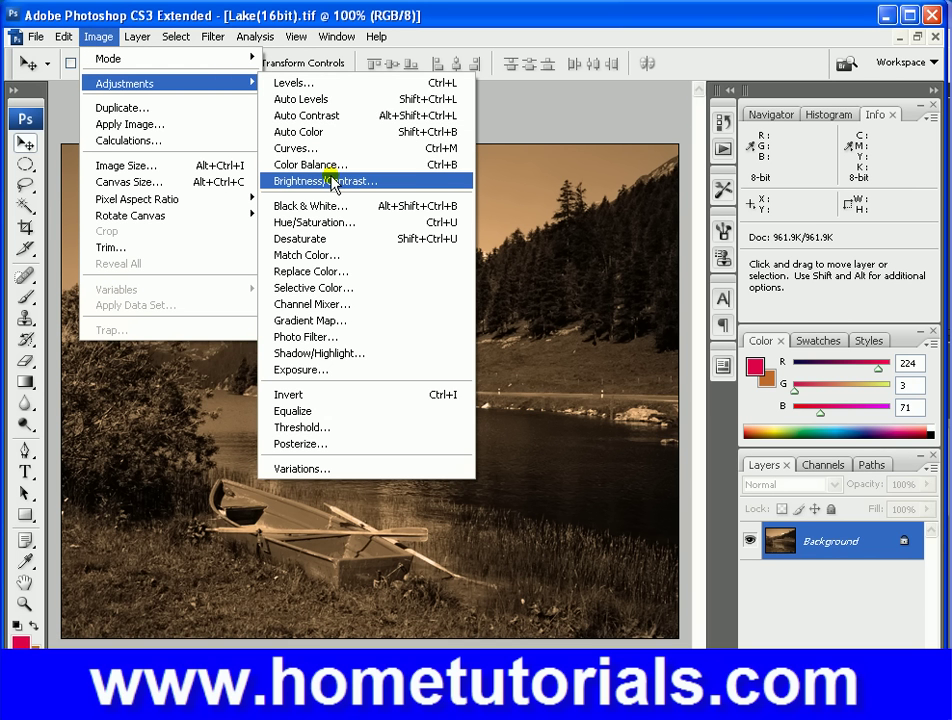
pyautogui.click(342, 222)
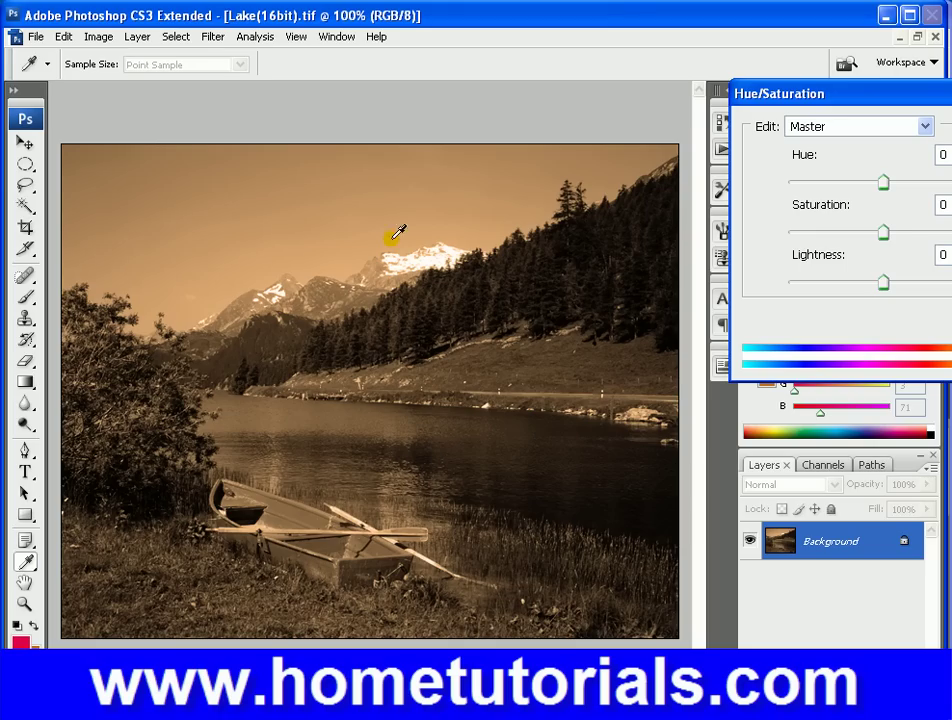
pyautogui.click(902, 233)
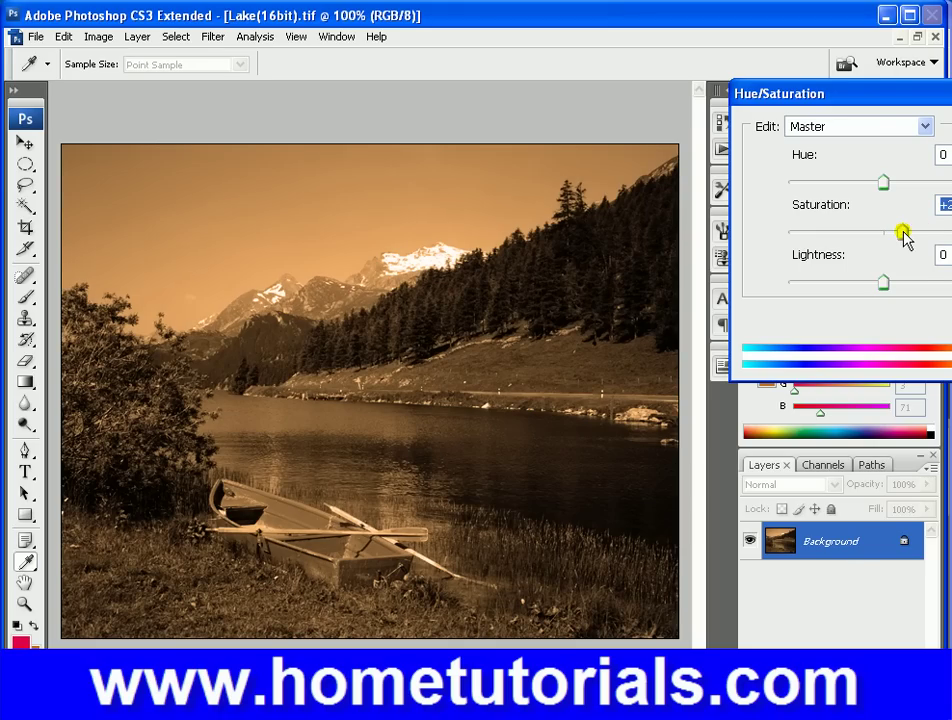
pyautogui.moveTo(902, 233)
pyautogui.mouseDown()
pyautogui.moveTo(935, 233)
pyautogui.moveTo(919, 237)
pyautogui.mouseUp()
pyautogui.moveTo(951, 101); pyautogui.dragTo(782, 117)
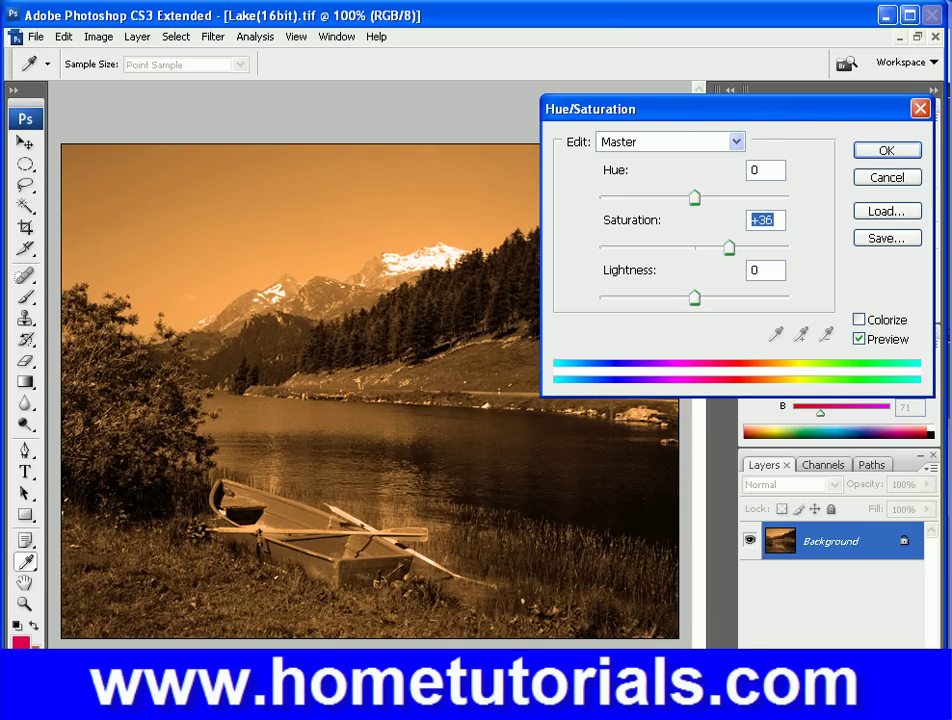
pyautogui.click(903, 181)
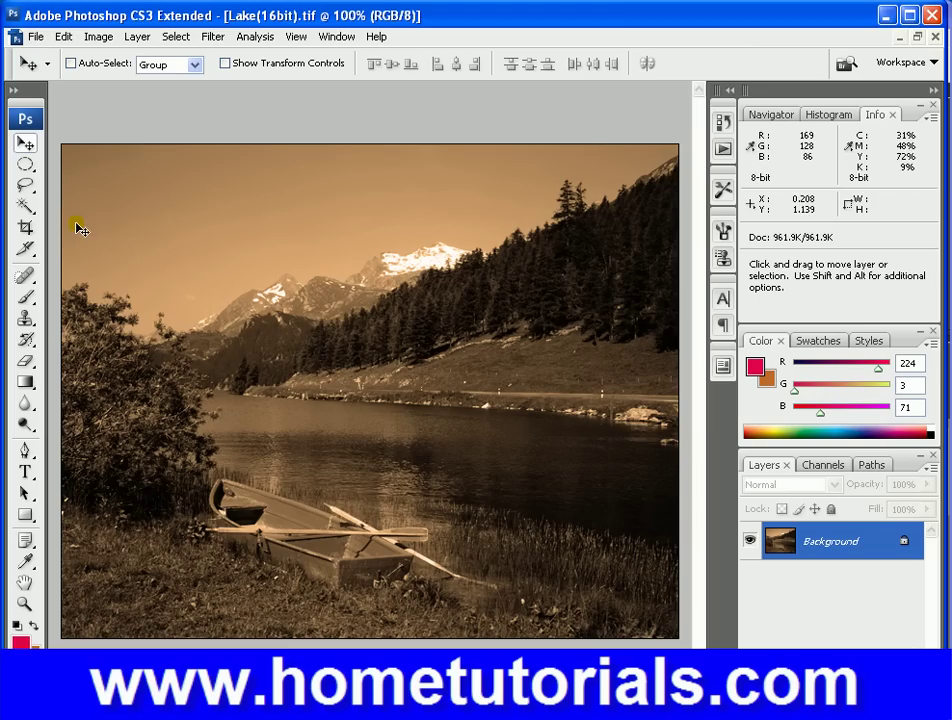
# Step: Bring up the available image adjustments for the toned lake photo
pyautogui.click(103, 45)
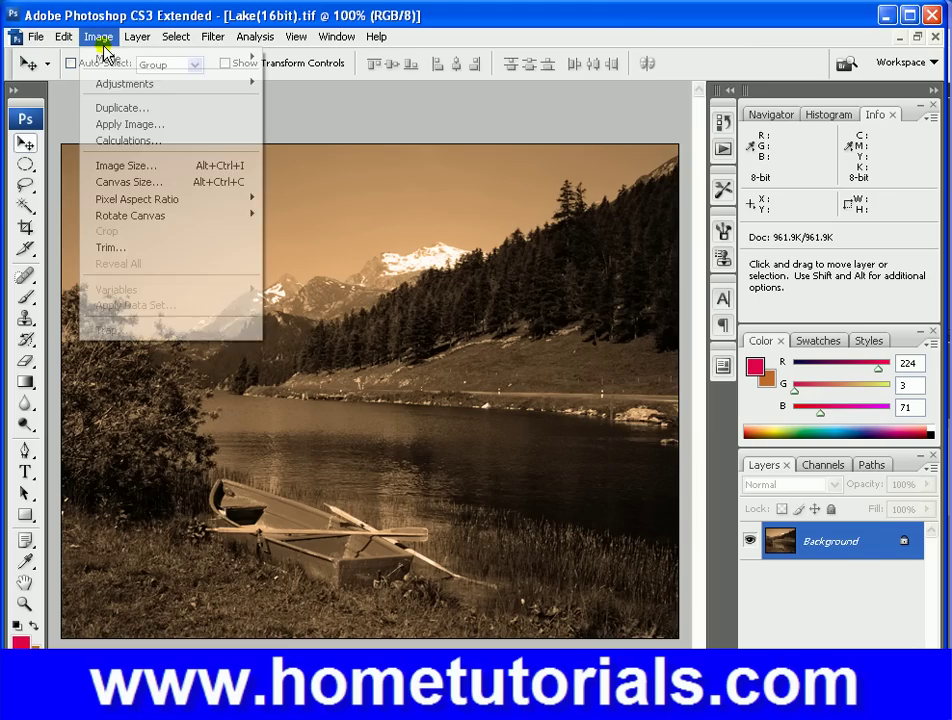
pyautogui.moveTo(130, 86)
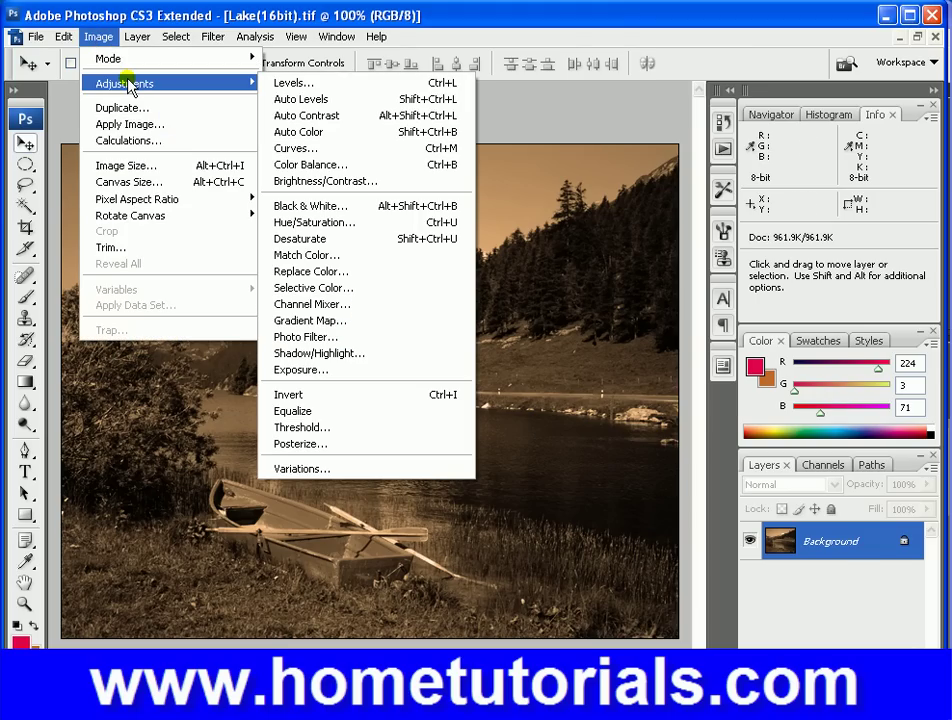